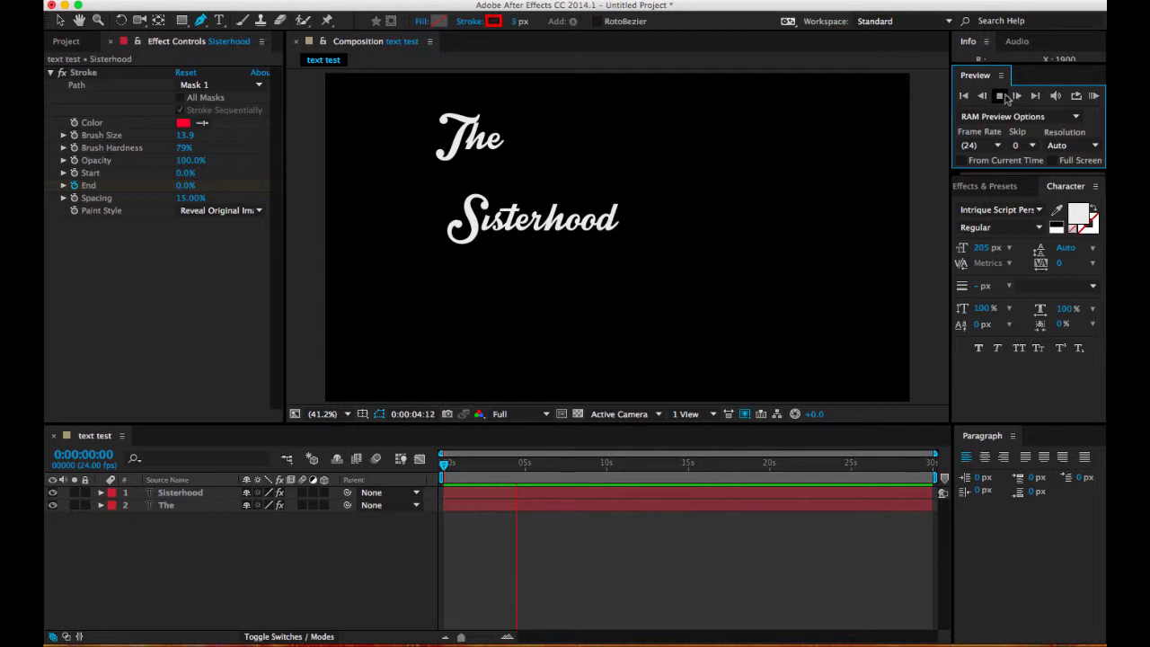
# Step: Stop the preview and create a new composition named "text test" using the HDTV 1080 24 preset
pyautogui.click(998, 96)
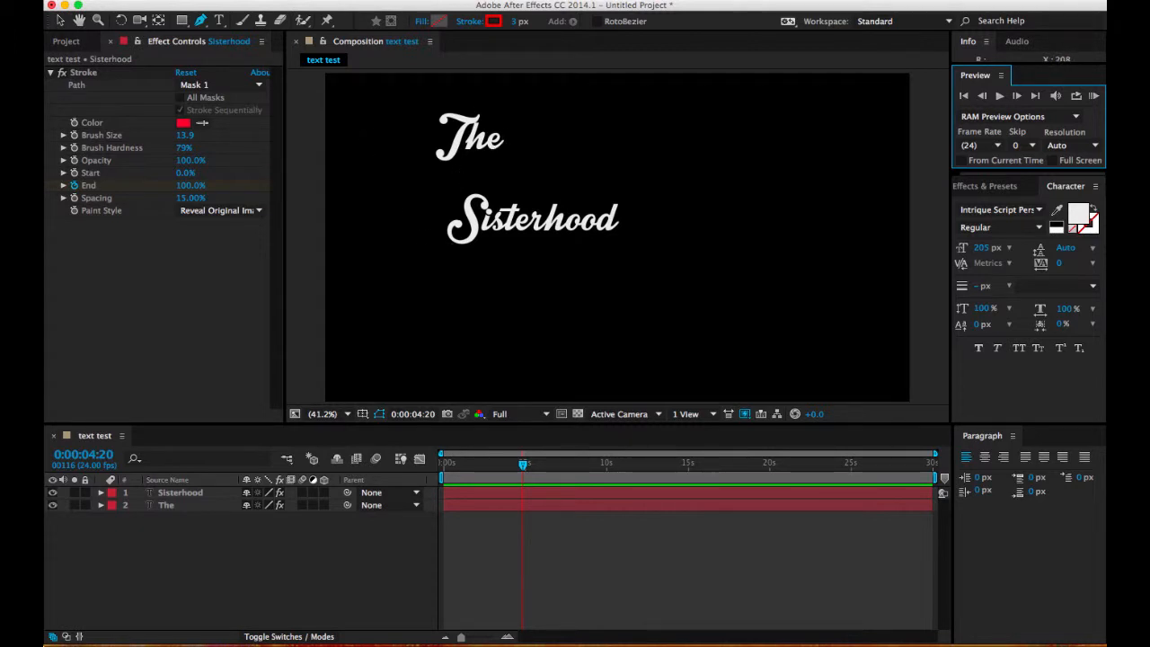
pyautogui.click(255, 3)
pyautogui.click(253, 10)
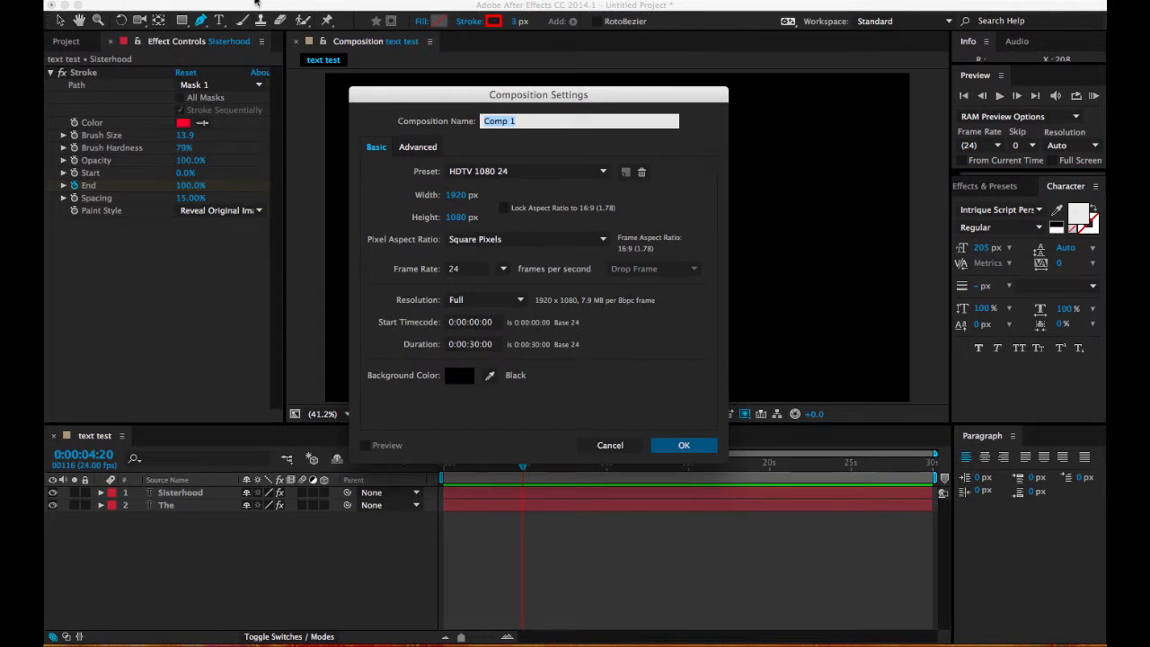
pyautogui.write('text test')
pyautogui.click(555, 172)
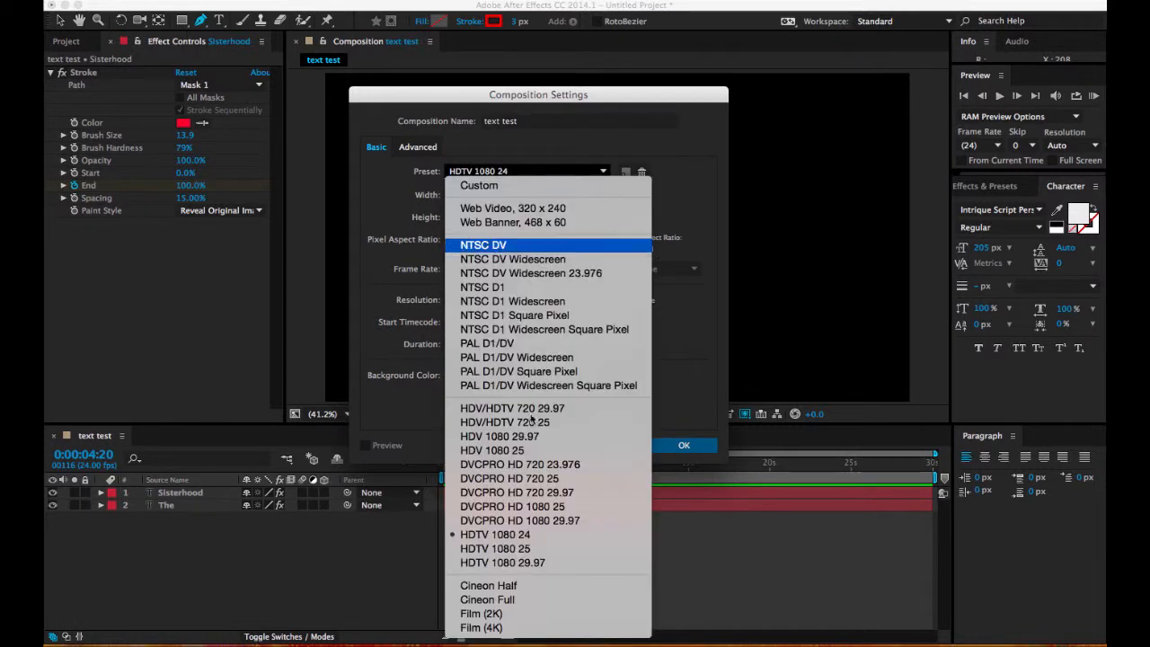
pyautogui.click(557, 534)
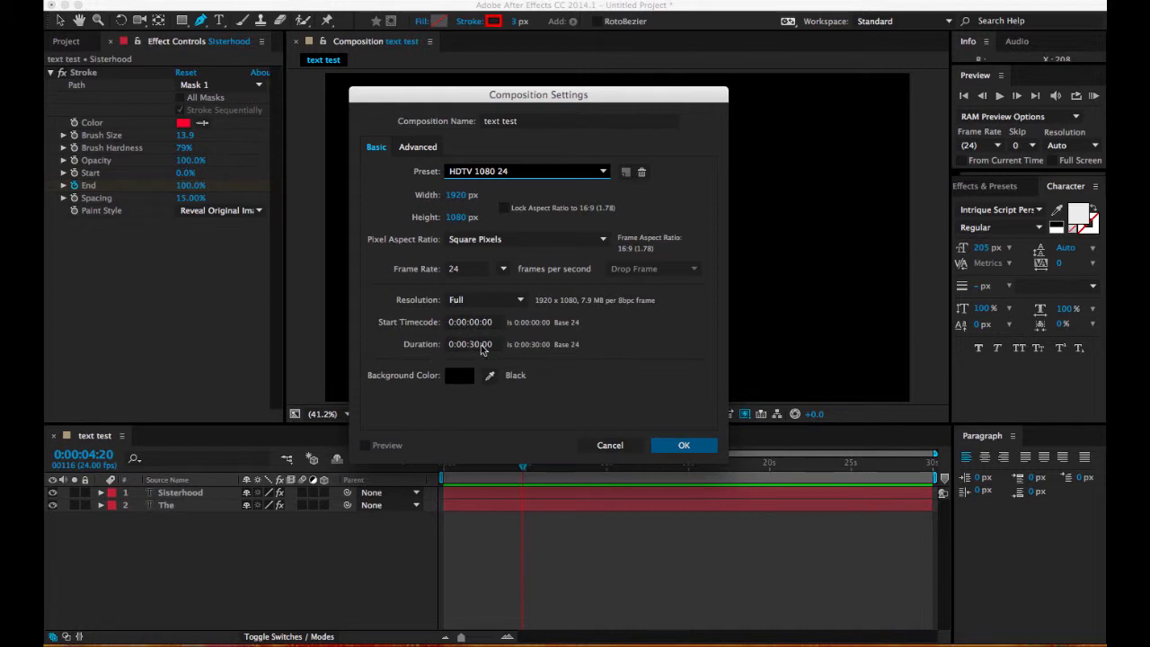
pyautogui.click(674, 447)
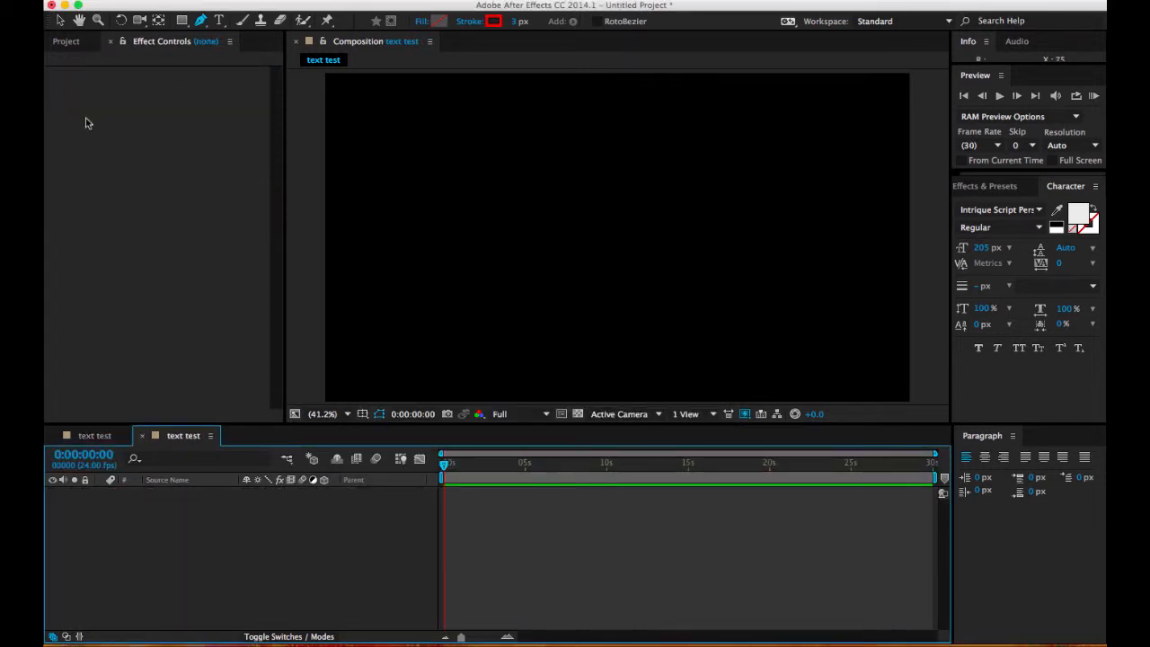
# Step: Add a text layer reading "The" in the upper left area of the composition
pyautogui.click(218, 20)
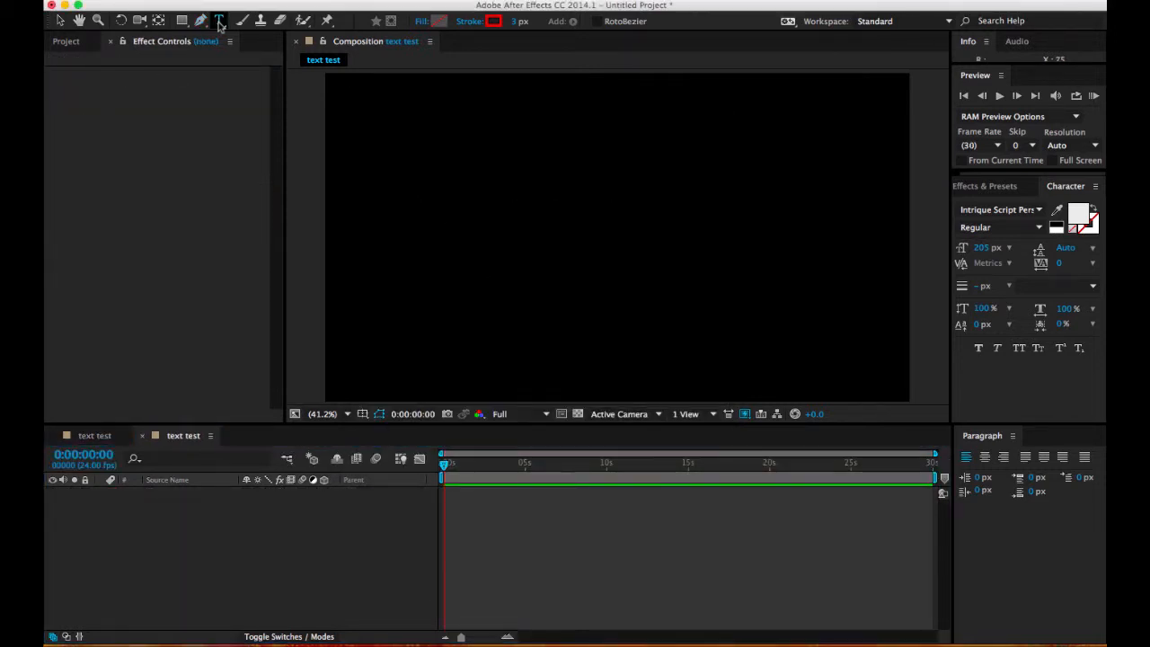
pyautogui.click(427, 143)
pyautogui.click(422, 139)
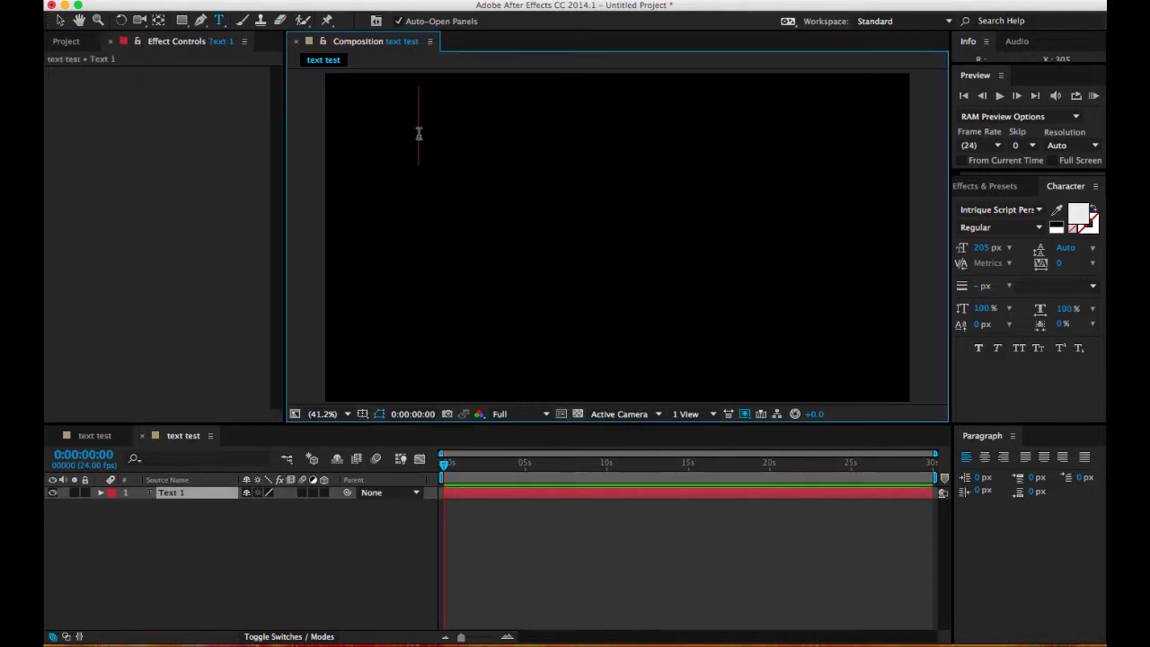
pyautogui.write('The')
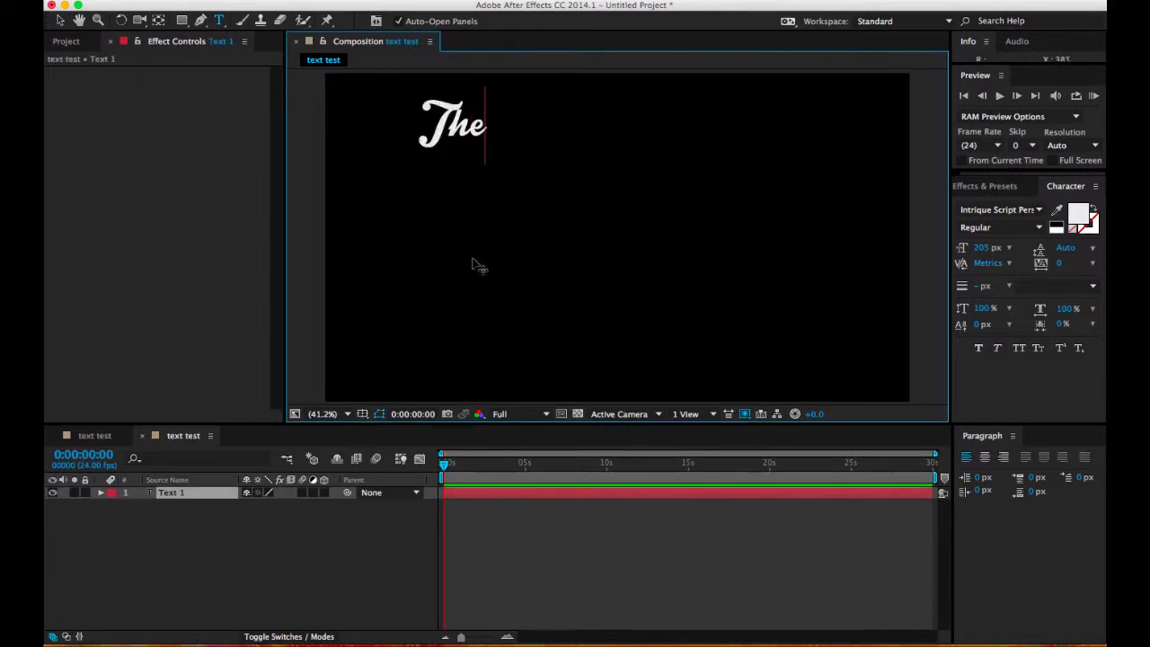
pyautogui.click(252, 530)
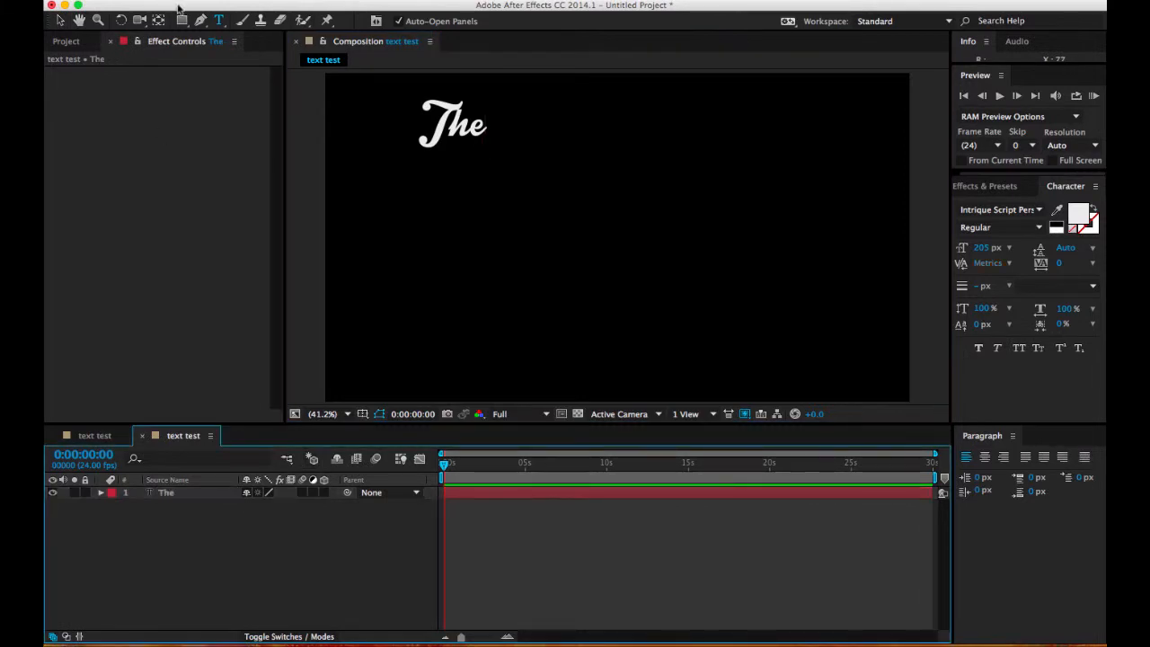
# Step: Draw a paragraph text box below "The" and enter "Sisterhood" as a separate text layer
pyautogui.click(220, 21)
pyautogui.moveTo(423, 223); pyautogui.dragTo(675, 314)
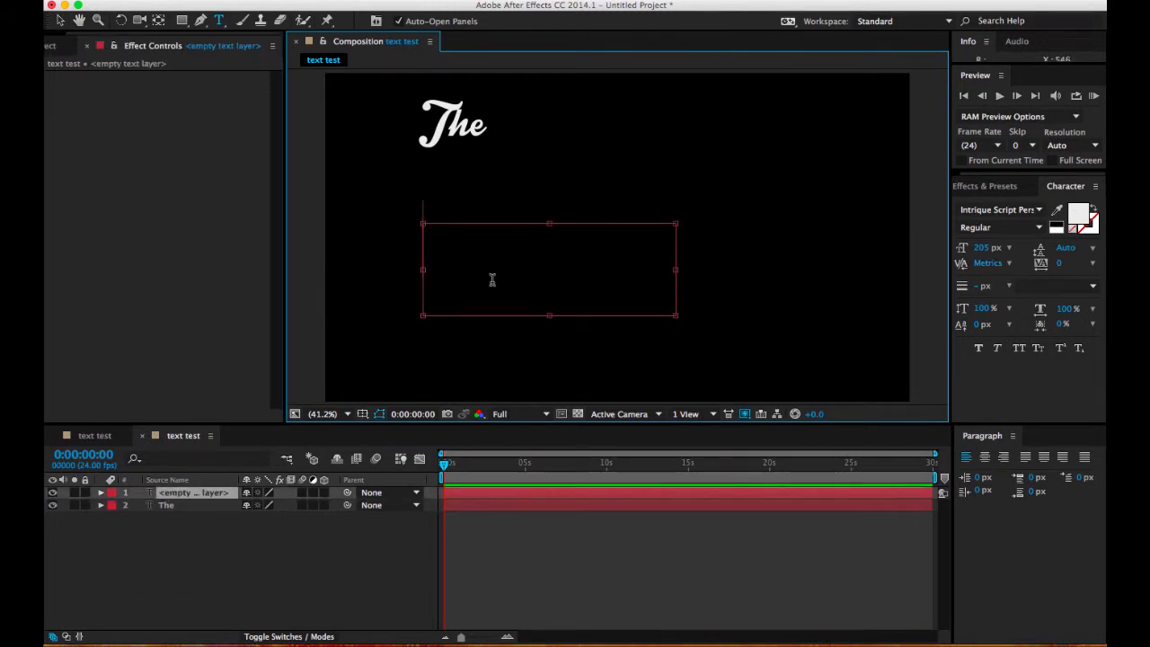
pyautogui.write('Sisterhood')
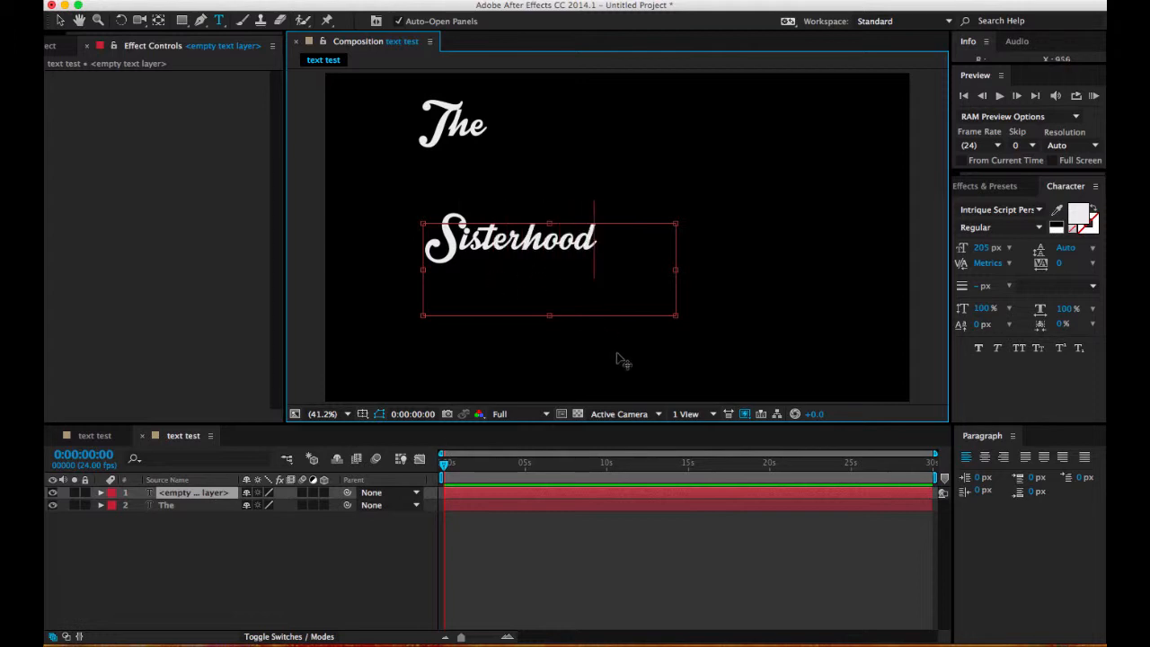
pyautogui.click(313, 555)
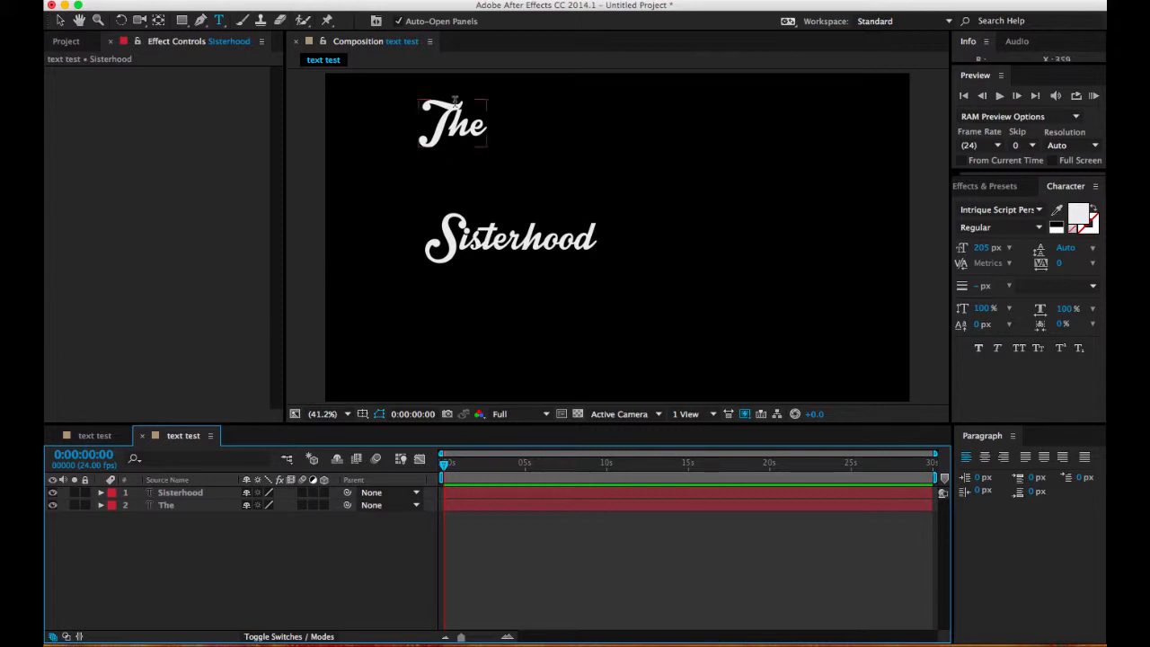
# Step: Move the "The" text down so that it sits closer to "Sisterhood", and deselect it
pyautogui.press('/')
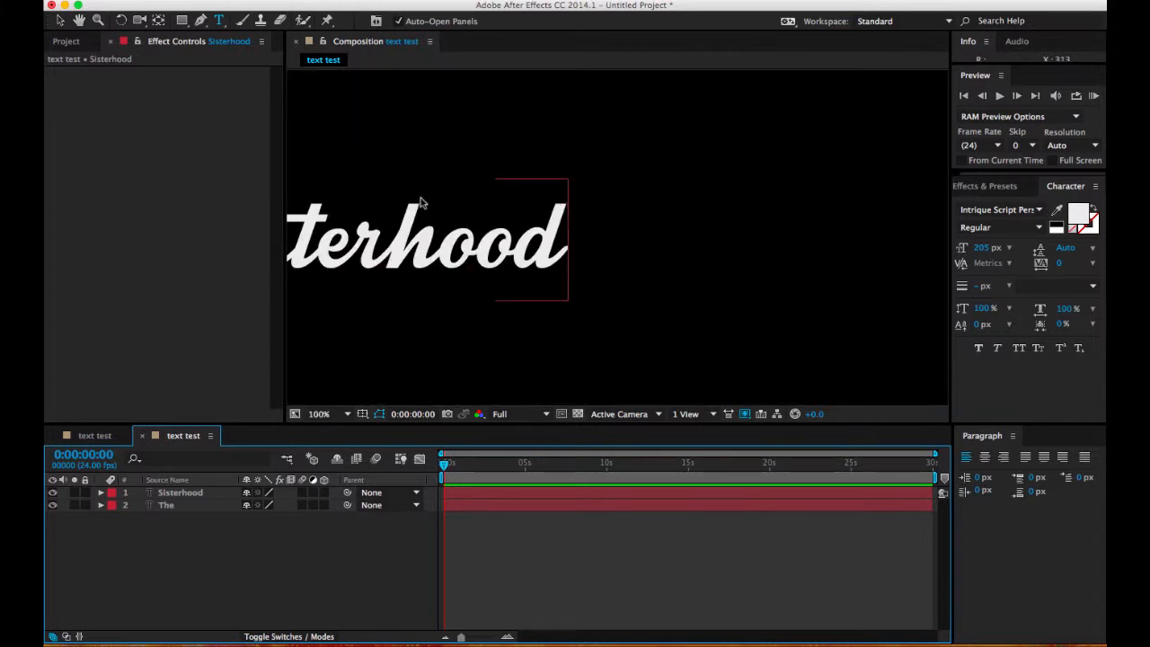
pyautogui.press('space')
pyautogui.moveTo(407, 165); pyautogui.dragTo(634, 337)
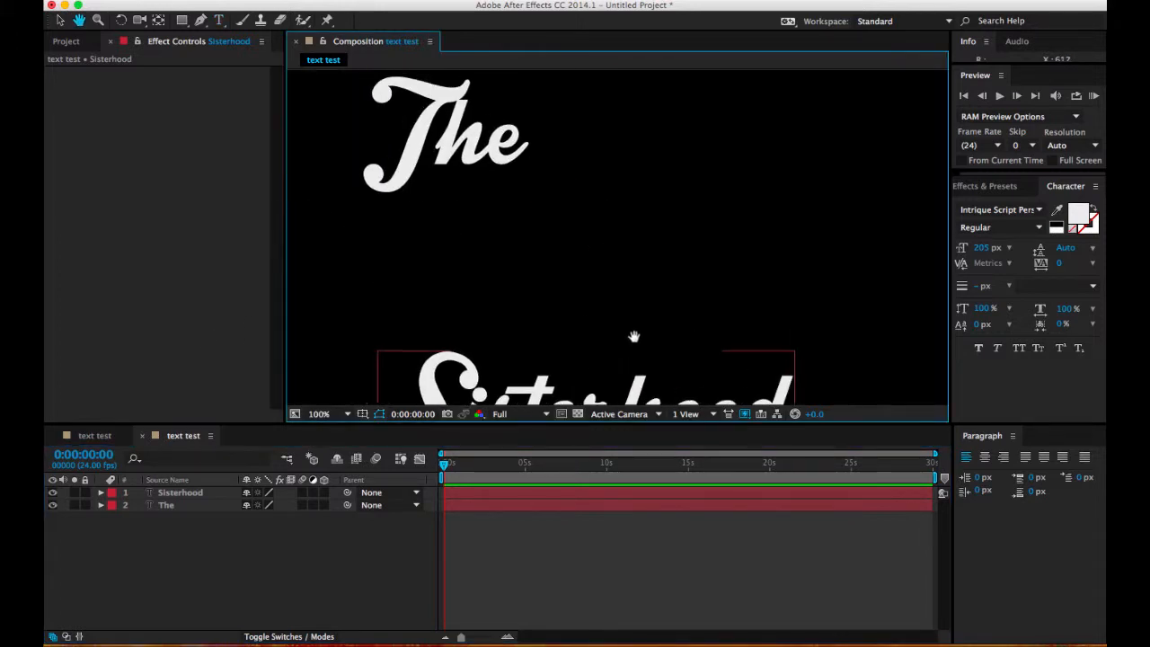
pyautogui.moveTo(519, 275); pyautogui.dragTo(626, 390)
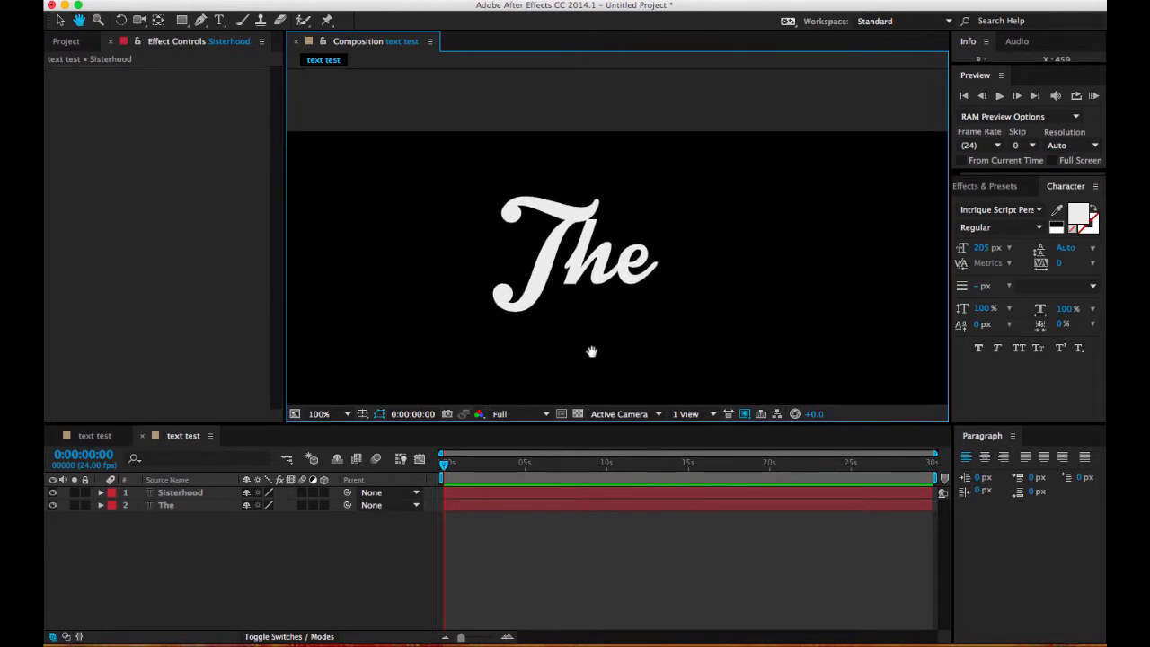
pyautogui.moveTo(592, 351); pyautogui.dragTo(587, 335)
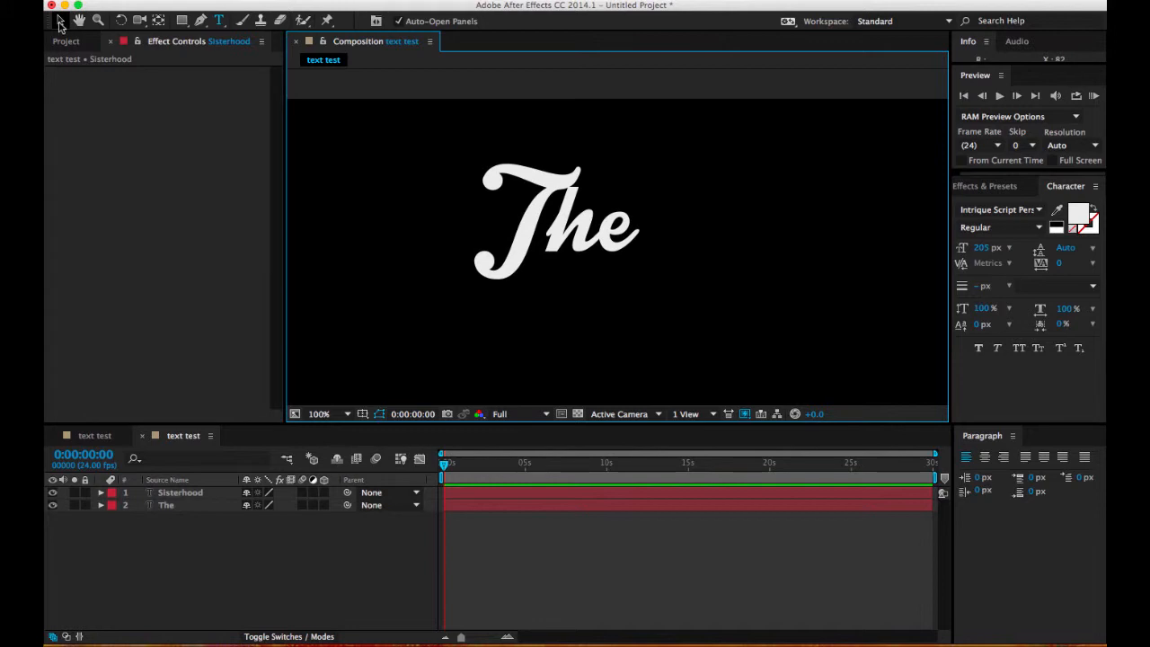
pyautogui.click(60, 22)
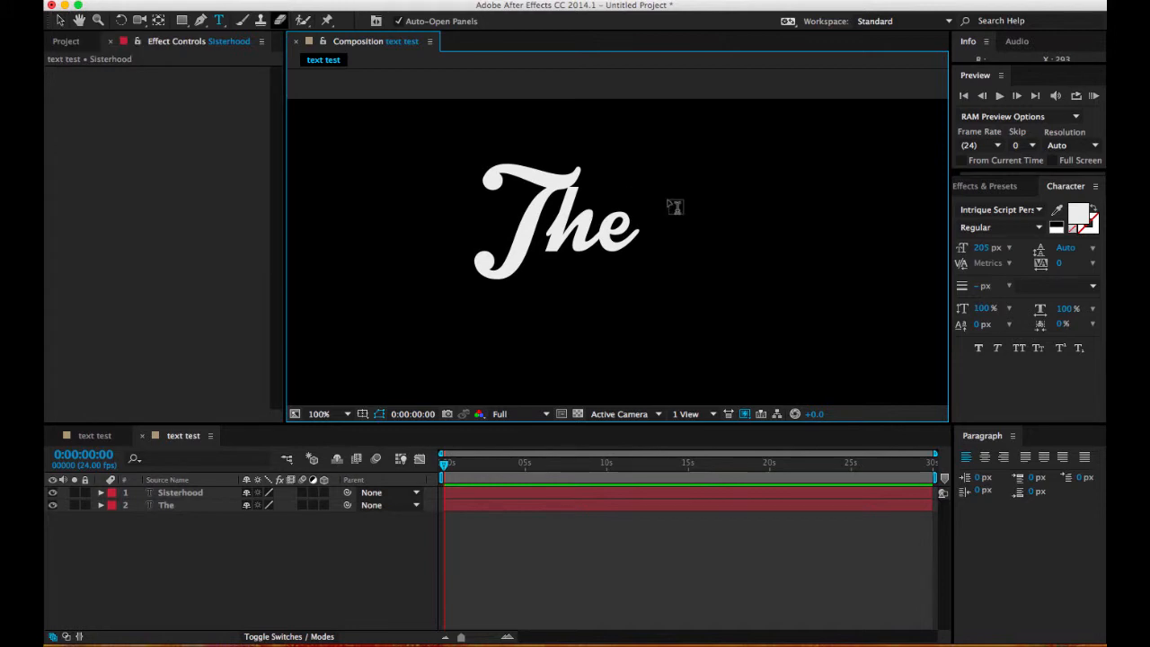
pyautogui.click(560, 237)
pyautogui.moveTo(560, 237); pyautogui.dragTo(474, 192)
pyautogui.press('space')
pyautogui.press('space')
pyautogui.moveTo(484, 237); pyautogui.dragTo(485, 207)
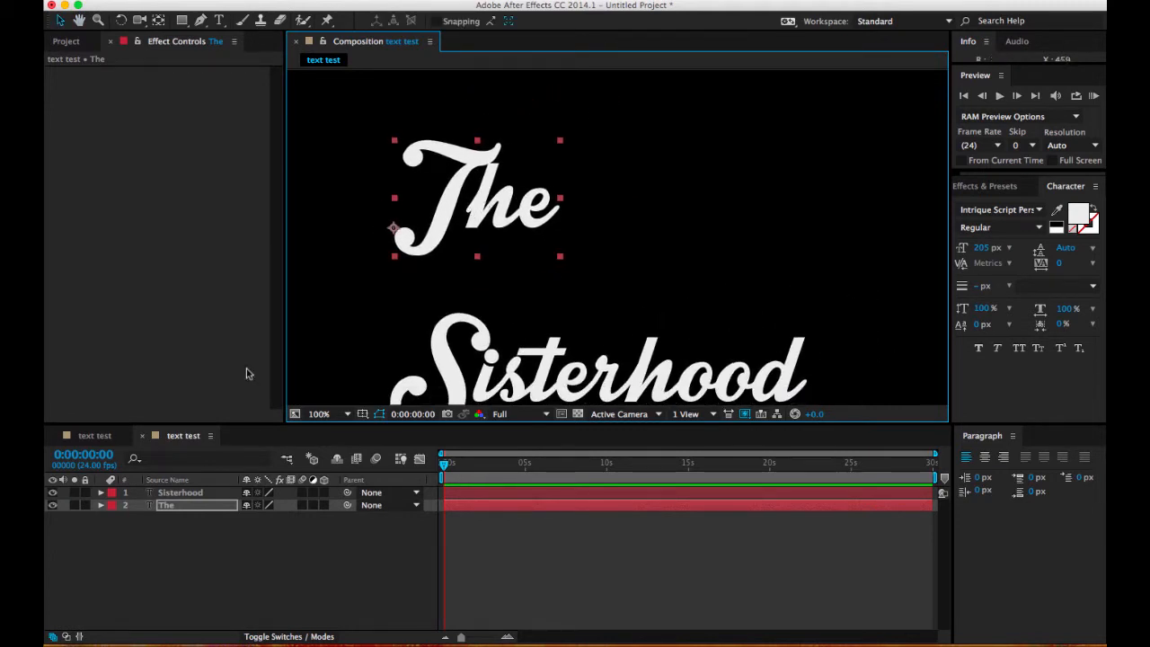
pyautogui.click(209, 546)
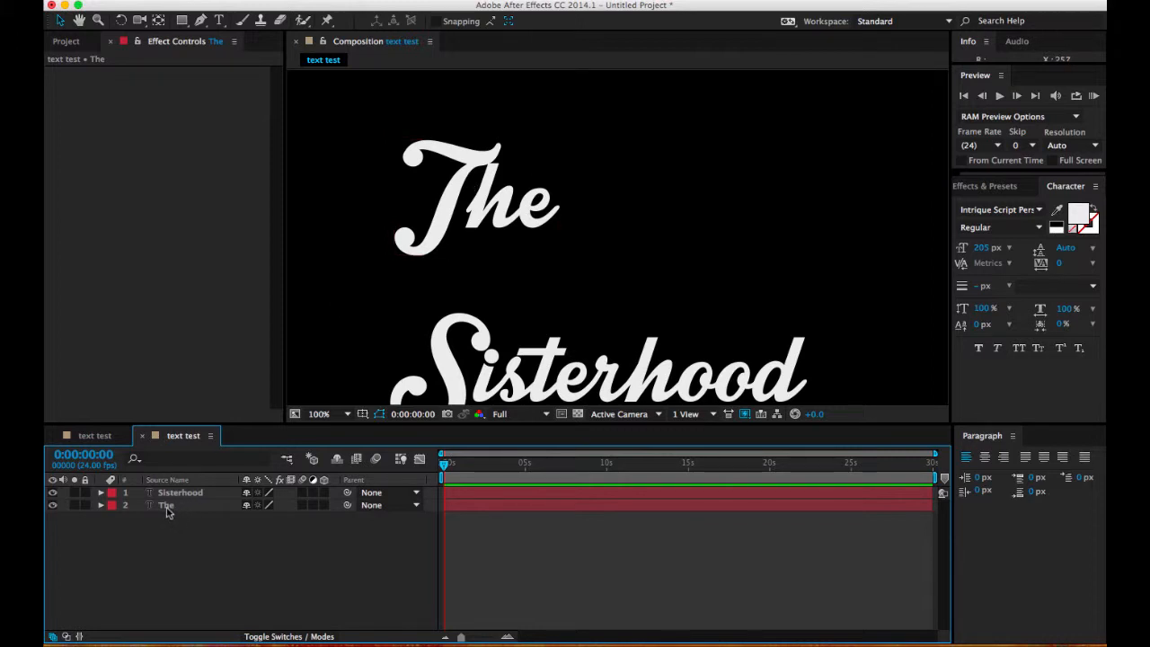
# Step: Start a Pen tool mask on the "The" layer, tracing the T's crossbar from its left curl to its right tip
pyautogui.click(166, 508)
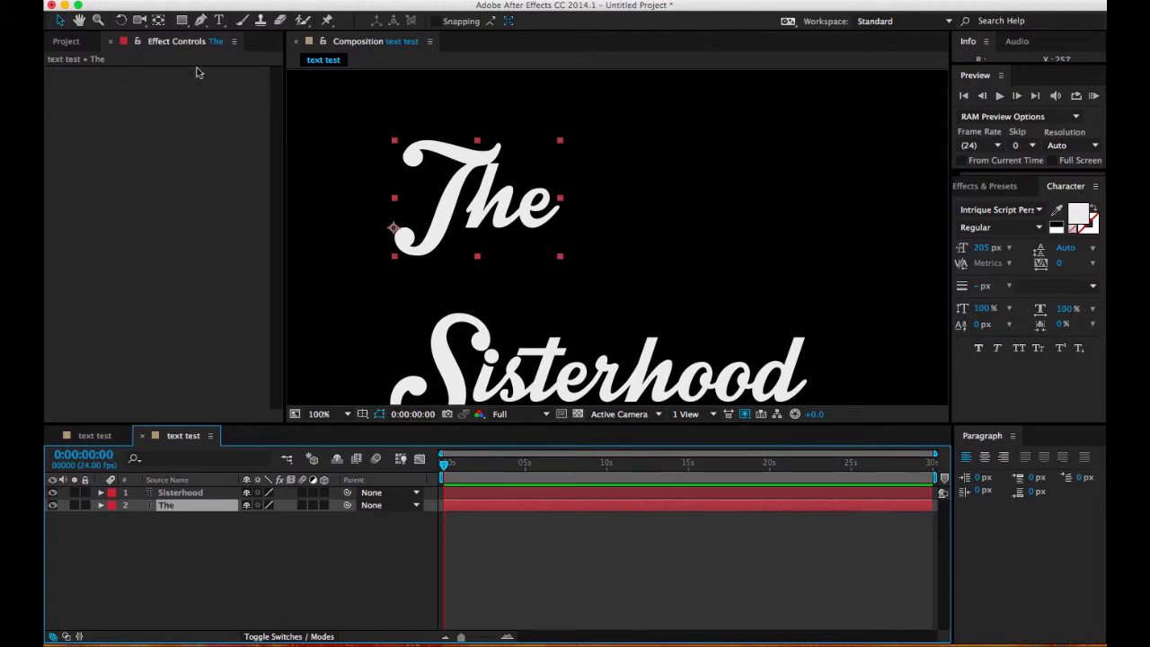
pyautogui.click(202, 20)
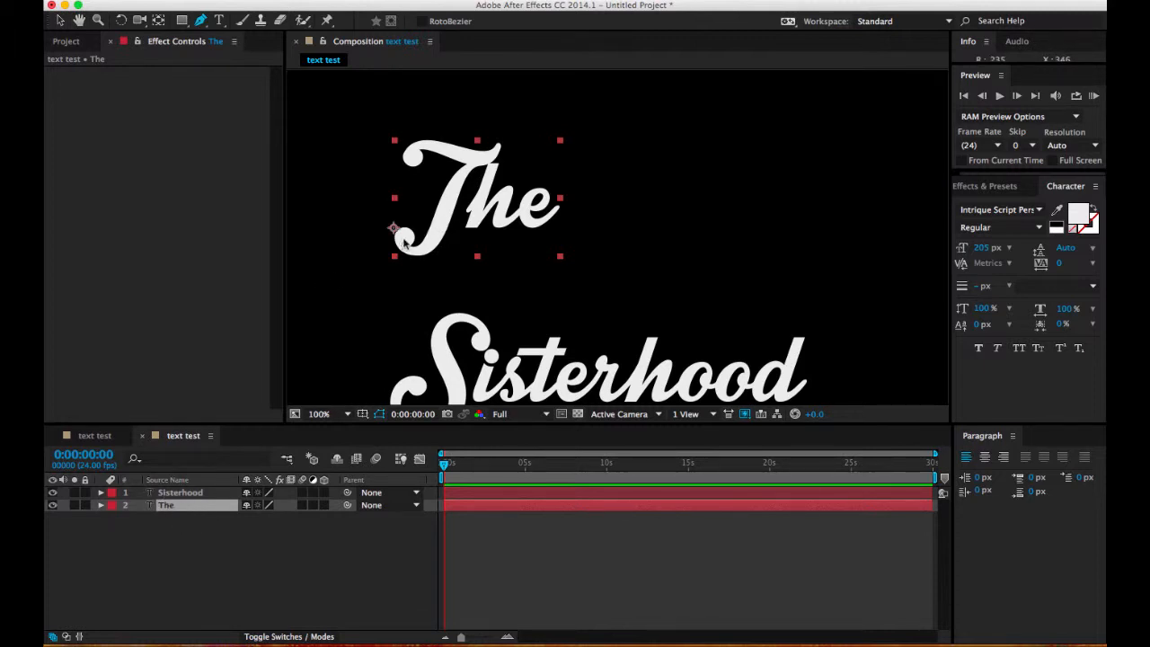
pyautogui.press('.')
pyautogui.press('h')
pyautogui.moveTo(326, 190); pyautogui.dragTo(515, 232)
pyautogui.press('g')
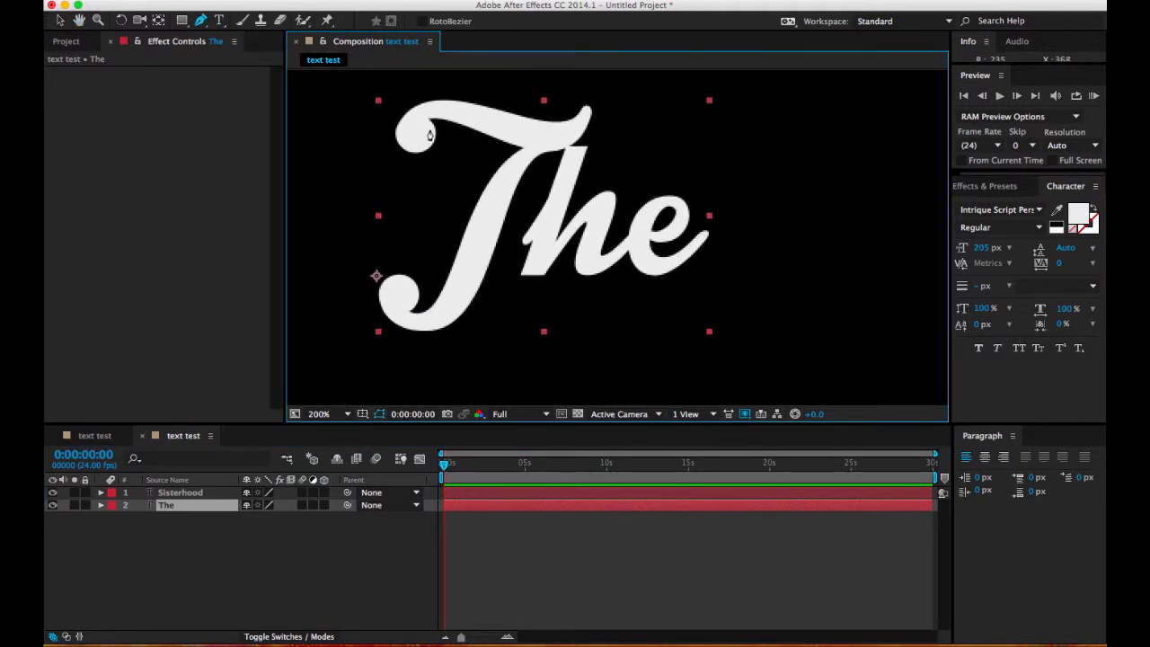
pyautogui.press('F2')
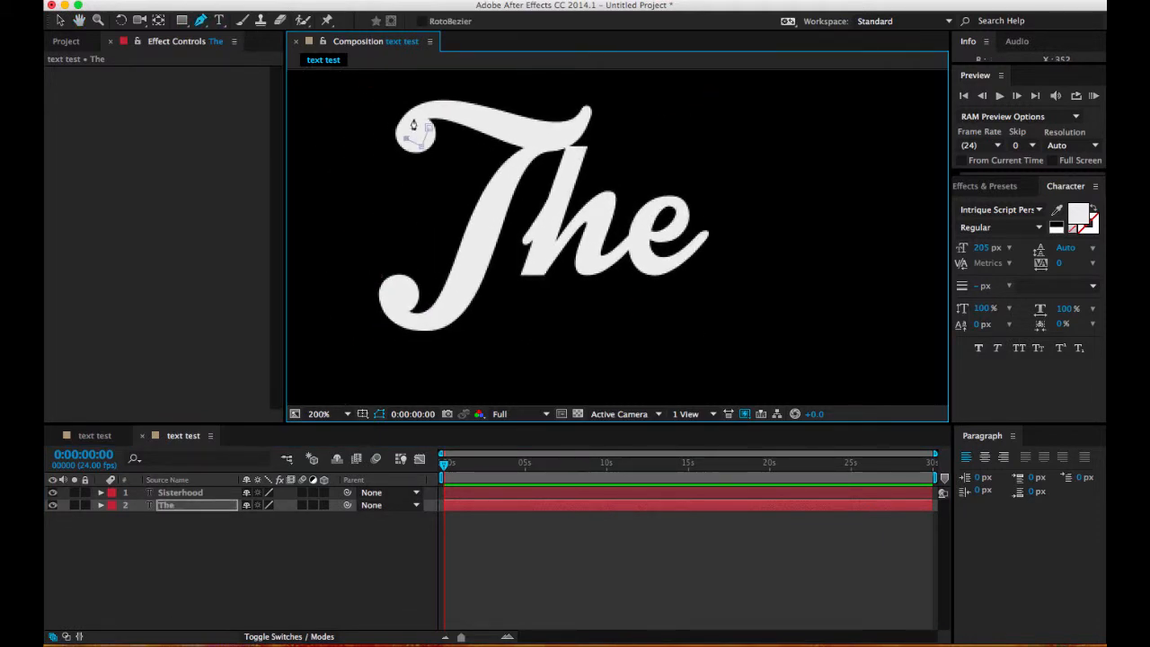
pyautogui.click(434, 107)
pyautogui.click(529, 137)
pyautogui.click(576, 128)
pyautogui.click(589, 115)
pyautogui.click(566, 108)
# Step: Continue the mask path down the stem of the T and around its lower curl
pyautogui.click(522, 157)
pyautogui.click(489, 222)
pyautogui.click(476, 261)
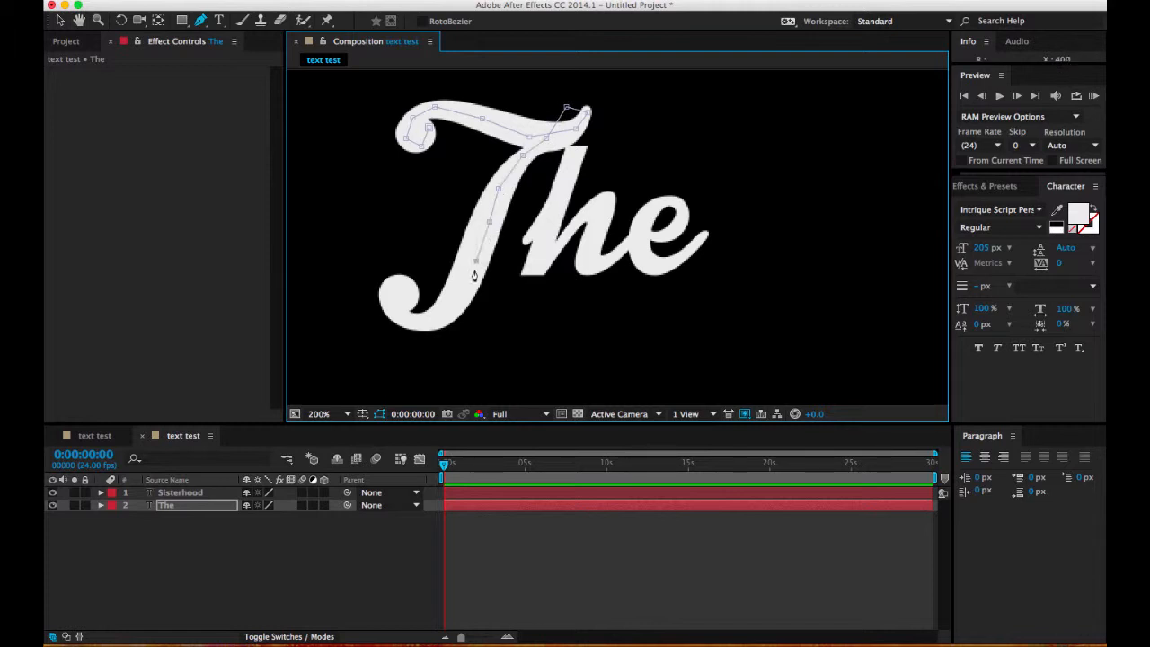
pyautogui.click(460, 298)
pyautogui.click(439, 320)
pyautogui.click(383, 297)
# Step: Extend the mask path from the T's lower curl through the letter h up to the start of the e
pyautogui.moveTo(431, 295); pyautogui.dragTo(496, 268)
pyautogui.click(528, 220)
pyautogui.click(551, 185)
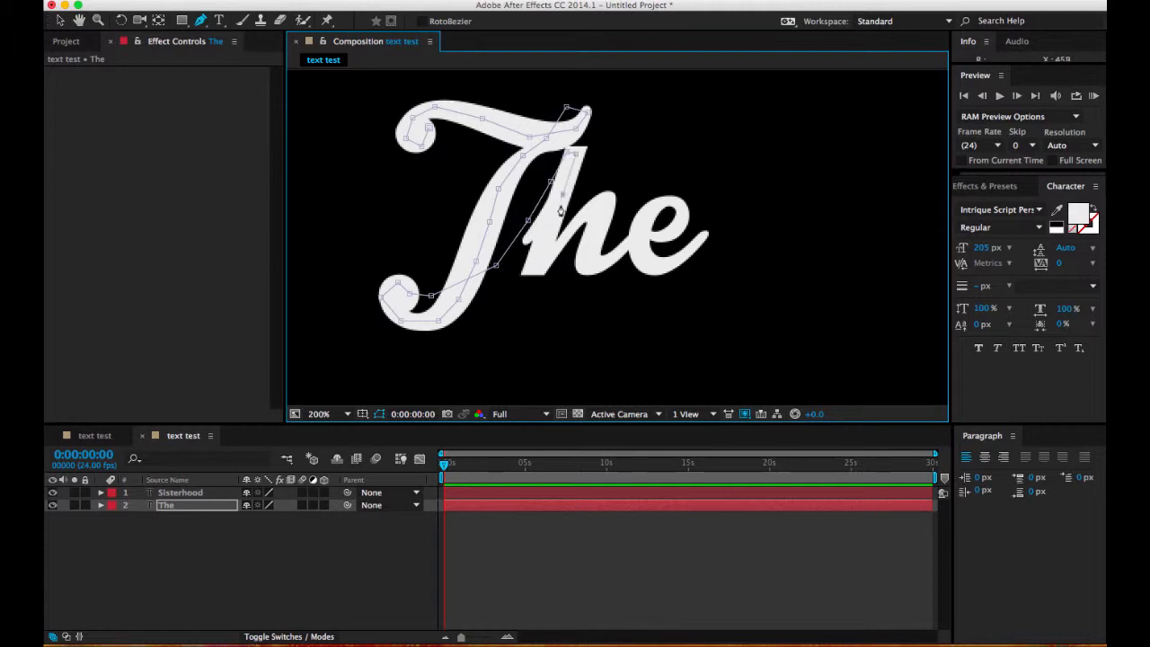
pyautogui.click(535, 267)
pyautogui.click(607, 196)
pyautogui.click(589, 261)
pyautogui.click(603, 266)
pyautogui.click(631, 240)
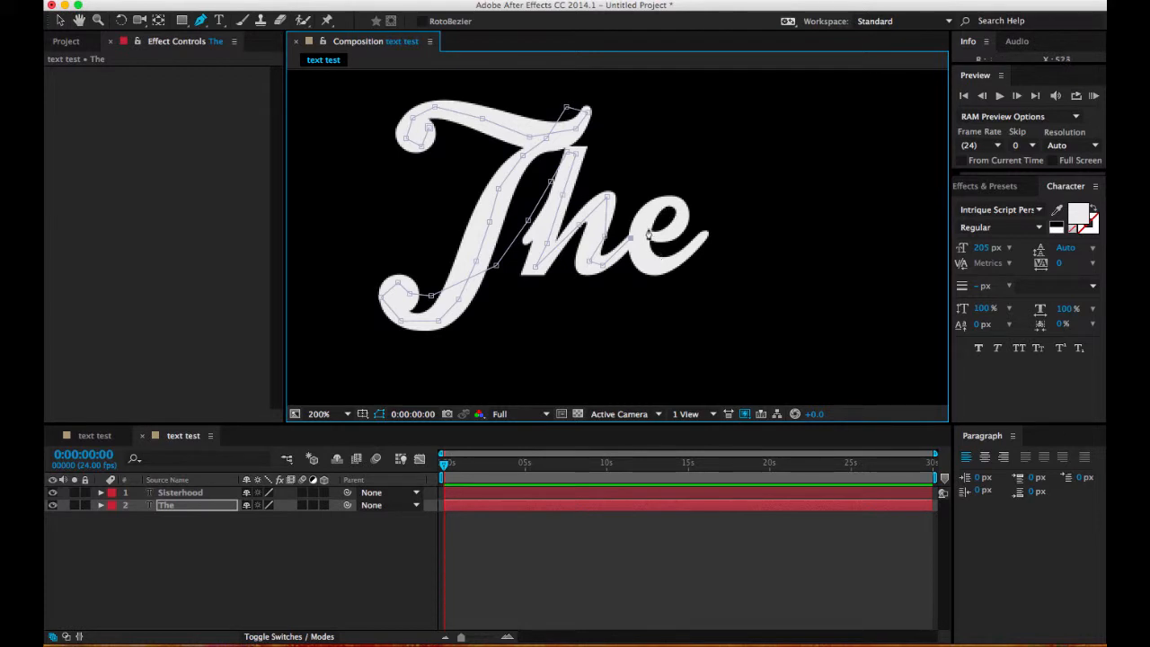
# Step: Trace the letter e with the mask path and end it just beyond the letter's tail
pyautogui.click(656, 199)
pyautogui.click(679, 199)
pyautogui.click(674, 234)
pyautogui.click(659, 235)
pyautogui.click(646, 235)
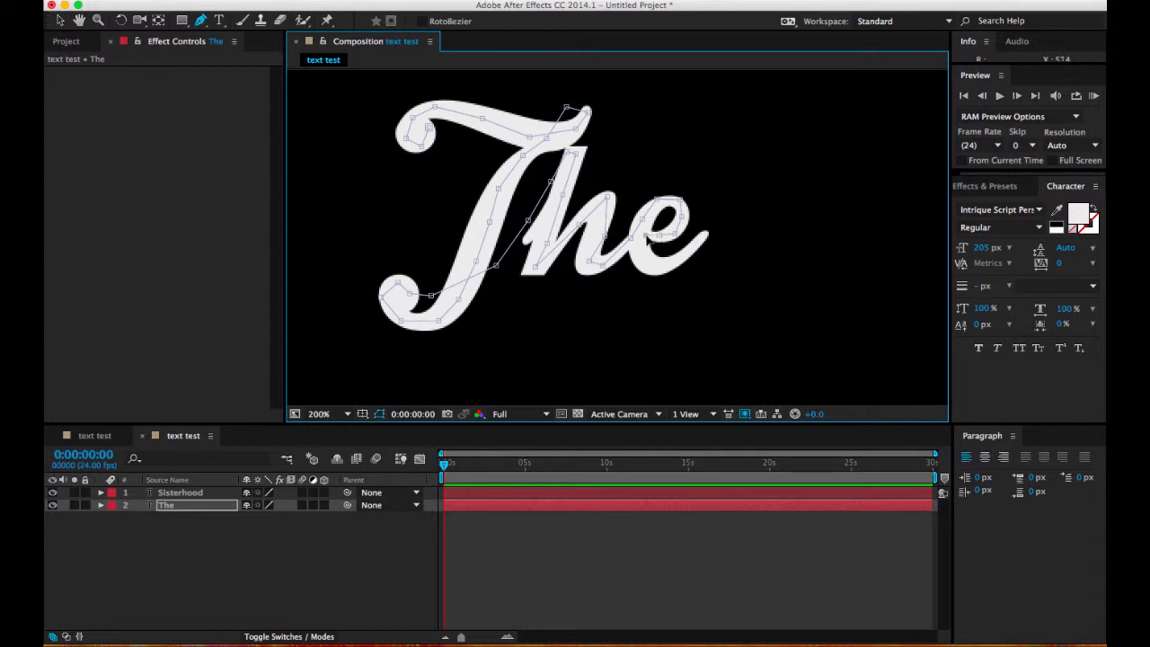
pyautogui.click(642, 263)
pyautogui.click(661, 269)
pyautogui.click(684, 259)
pyautogui.click(702, 241)
pyautogui.click(716, 221)
# Step: Apply the Generate > Stroke effect to the masked "The" layer
pyautogui.click(357, 1)
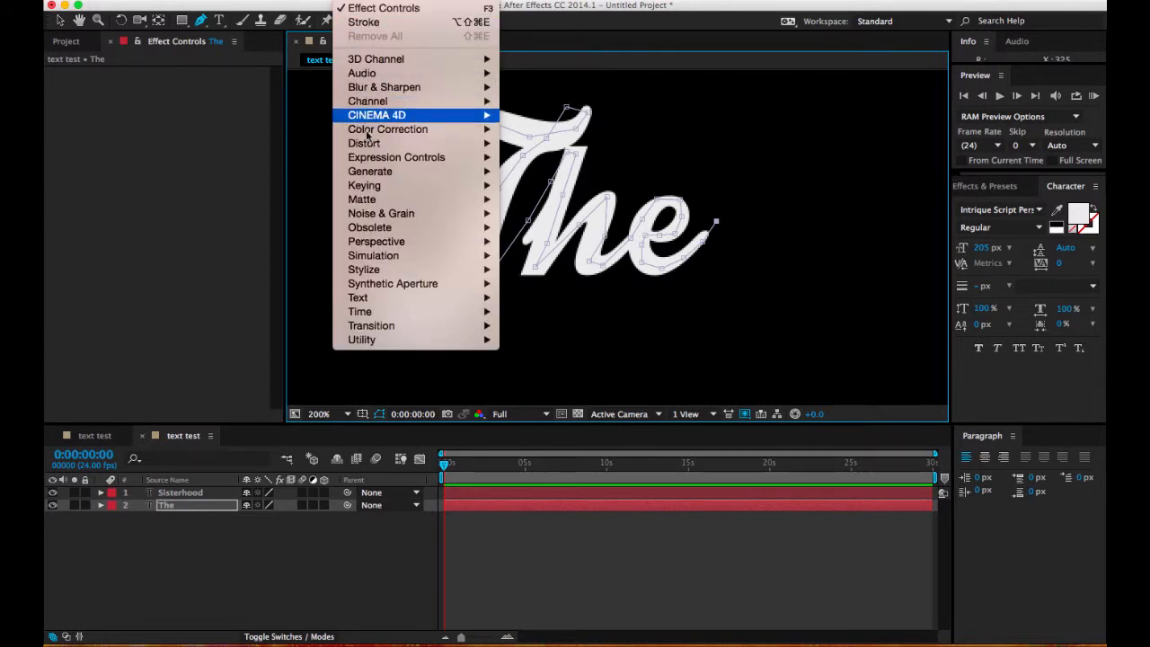
pyautogui.moveTo(467, 172)
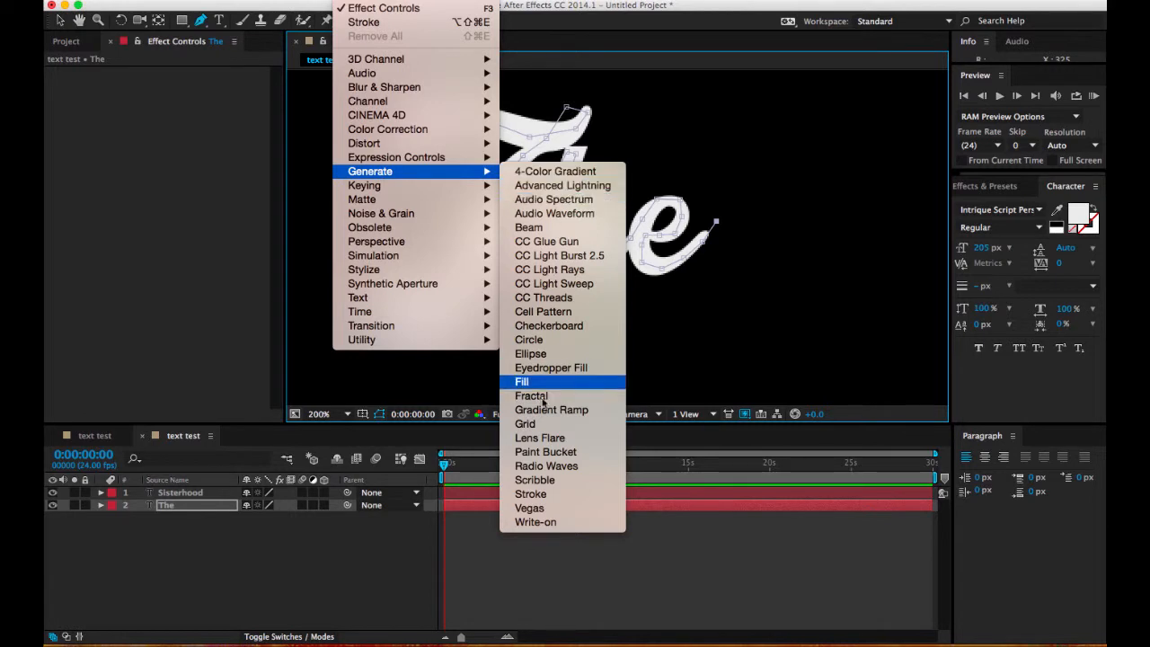
pyautogui.click(550, 494)
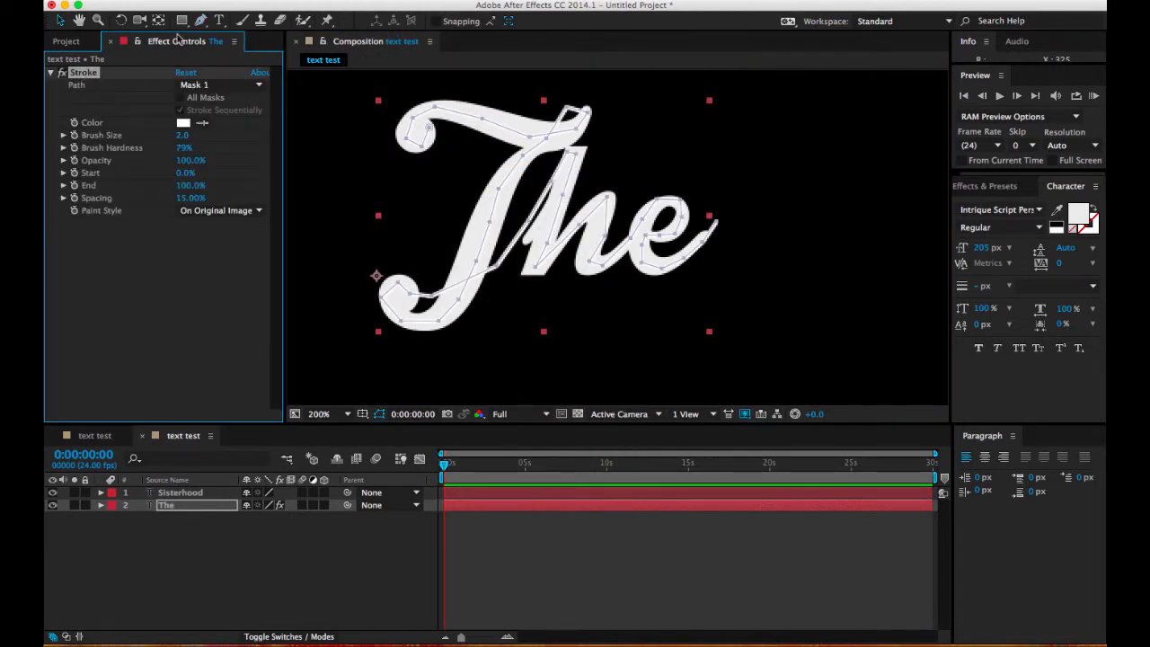
# Step: Set the "The" layer's Stroke color to red and its brush size to 14.4 so it covers the letters
pyautogui.click(180, 493)
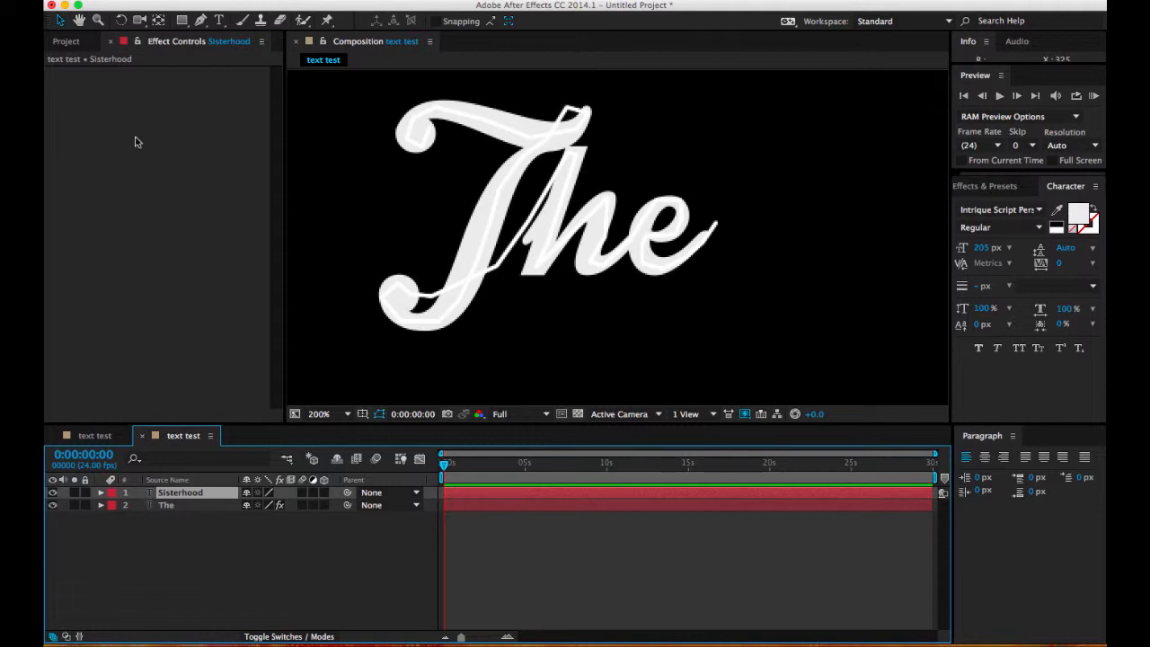
pyautogui.click(167, 508)
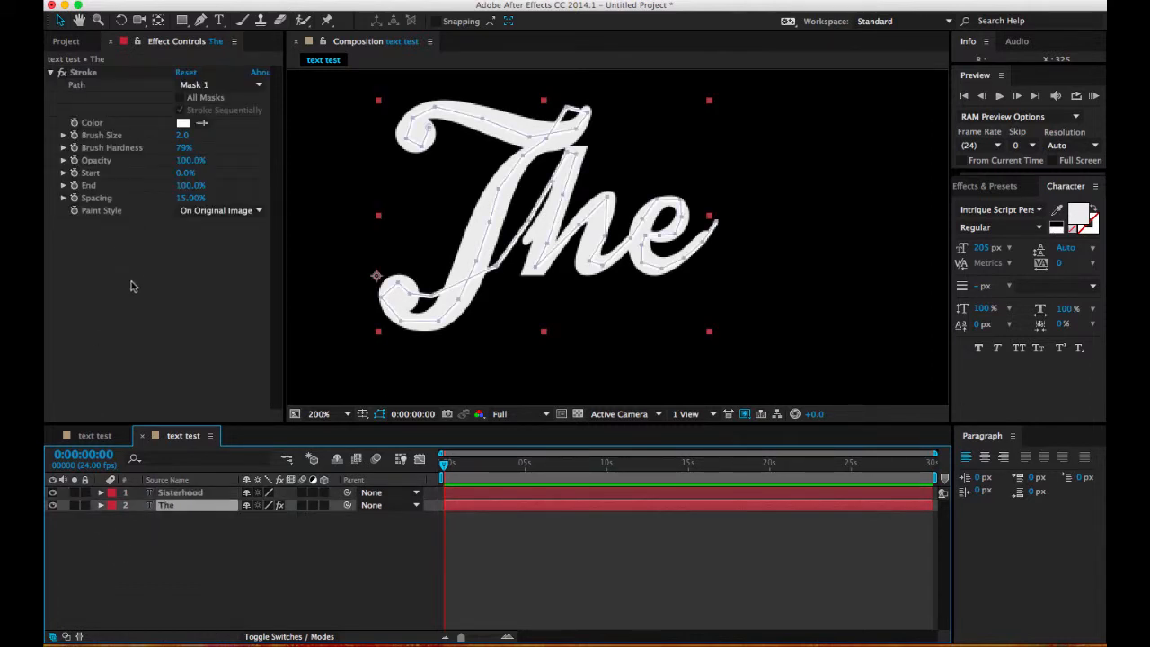
pyautogui.click(183, 122)
pyautogui.click(540, 239)
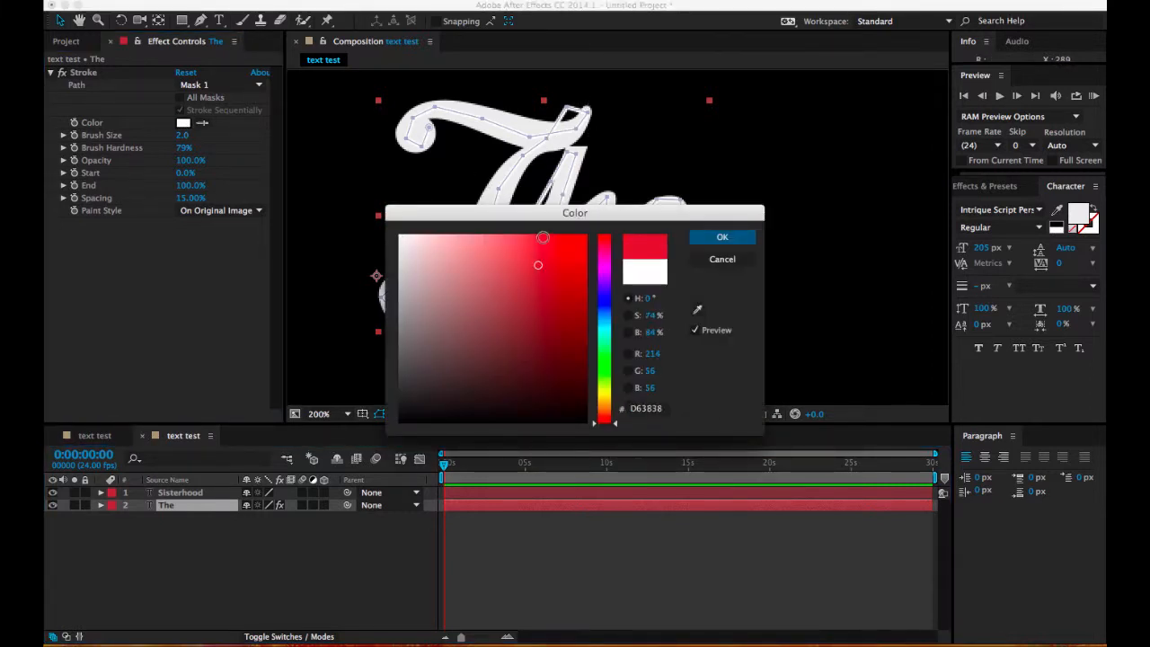
pyautogui.click(722, 237)
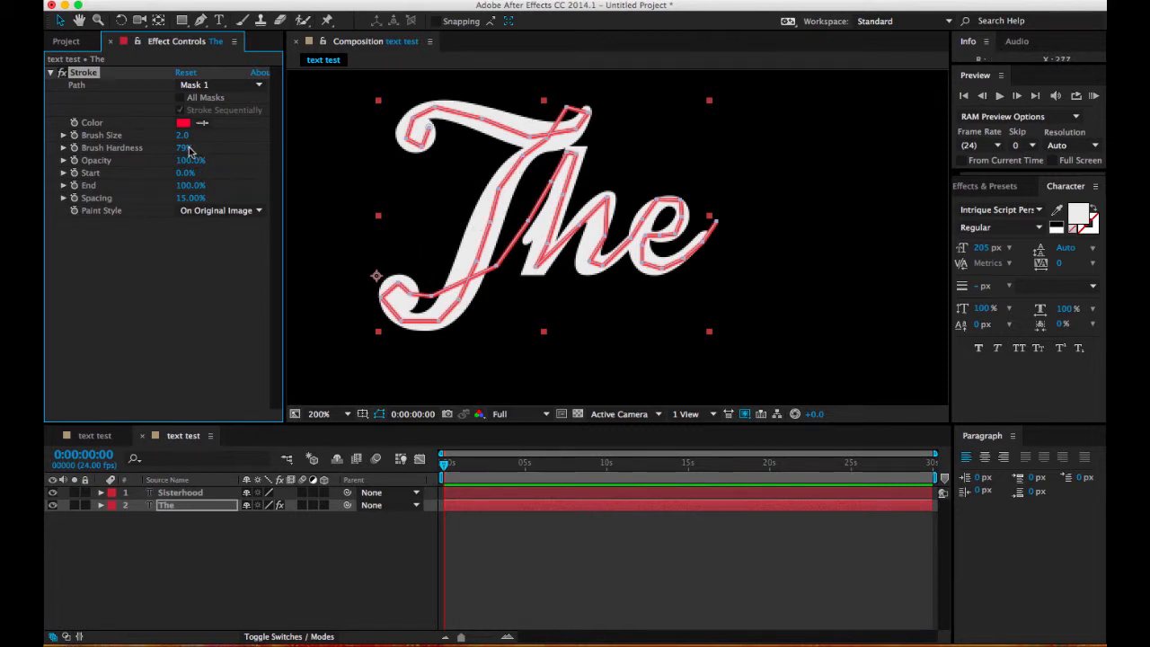
pyautogui.moveTo(180, 136)
pyautogui.mouseDown()
pyautogui.moveTo(298, 139)
pyautogui.moveTo(274, 144)
pyautogui.mouseUp()
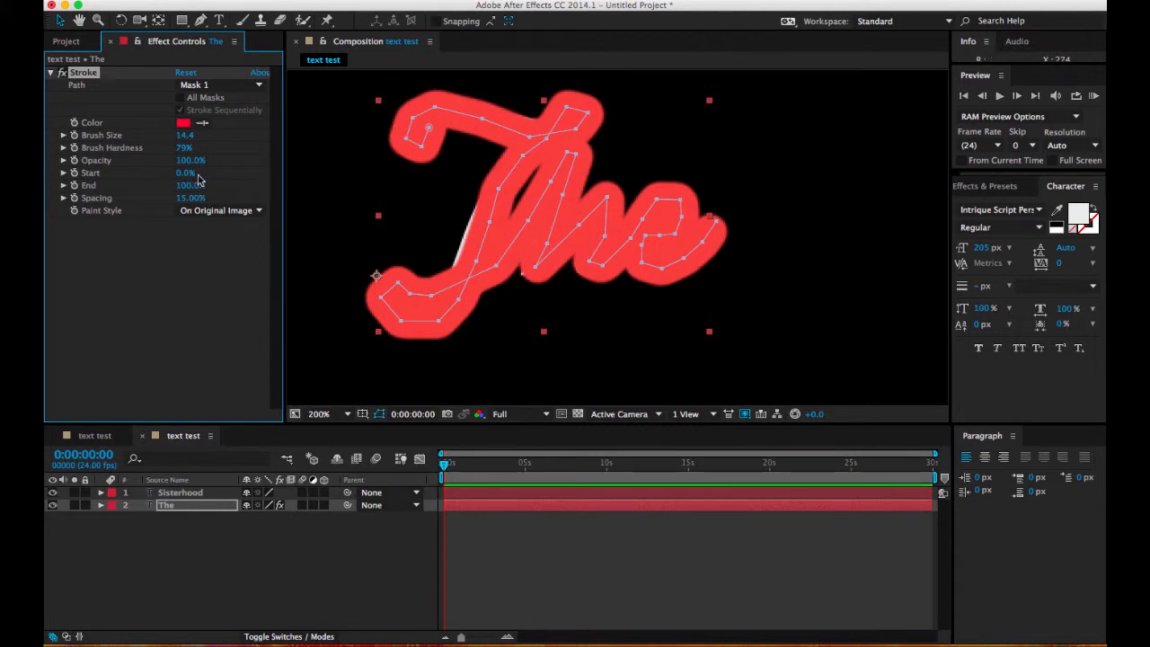
# Step: Reduce the "The" layer's Stroke brush size to 13.9 and set its paint style to Reveal Original Image
pyautogui.moveTo(190, 139)
pyautogui.mouseDown()
pyautogui.moveTo(144, 140)
pyautogui.moveTo(185, 140)
pyautogui.mouseUp()
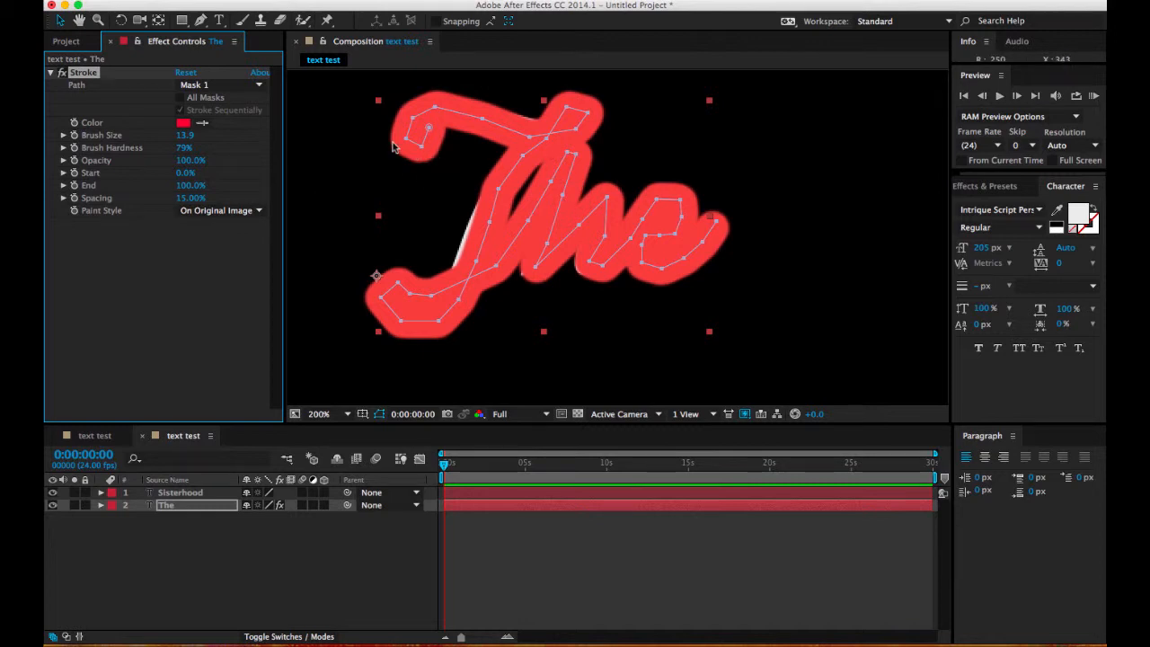
pyautogui.click(227, 215)
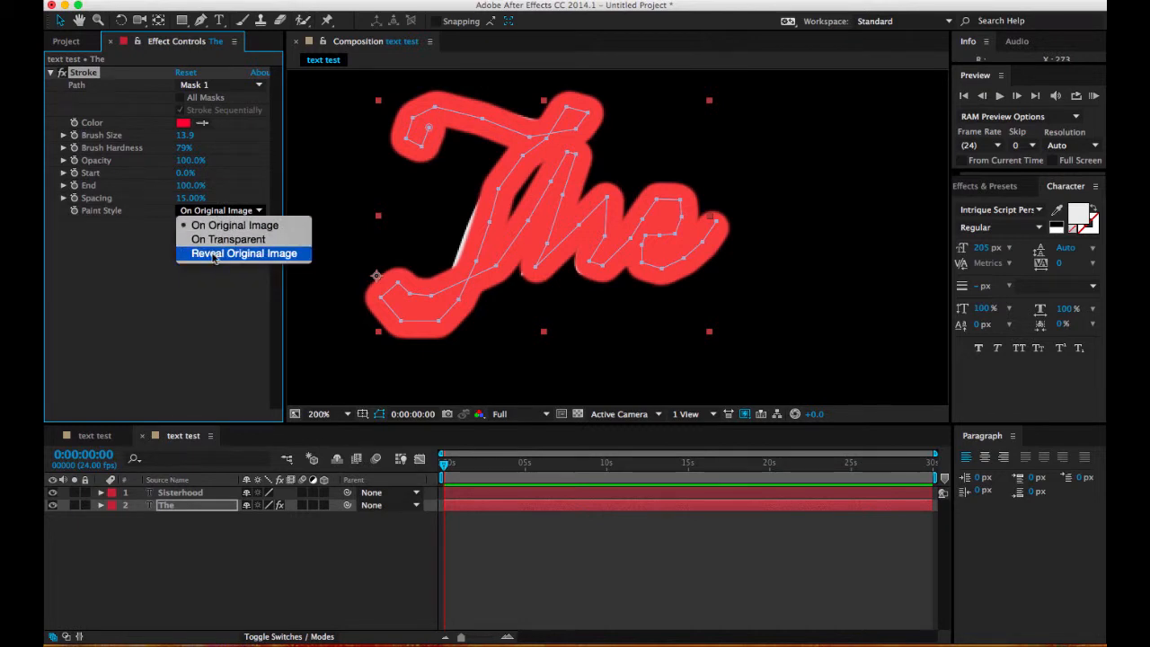
pyautogui.click(216, 254)
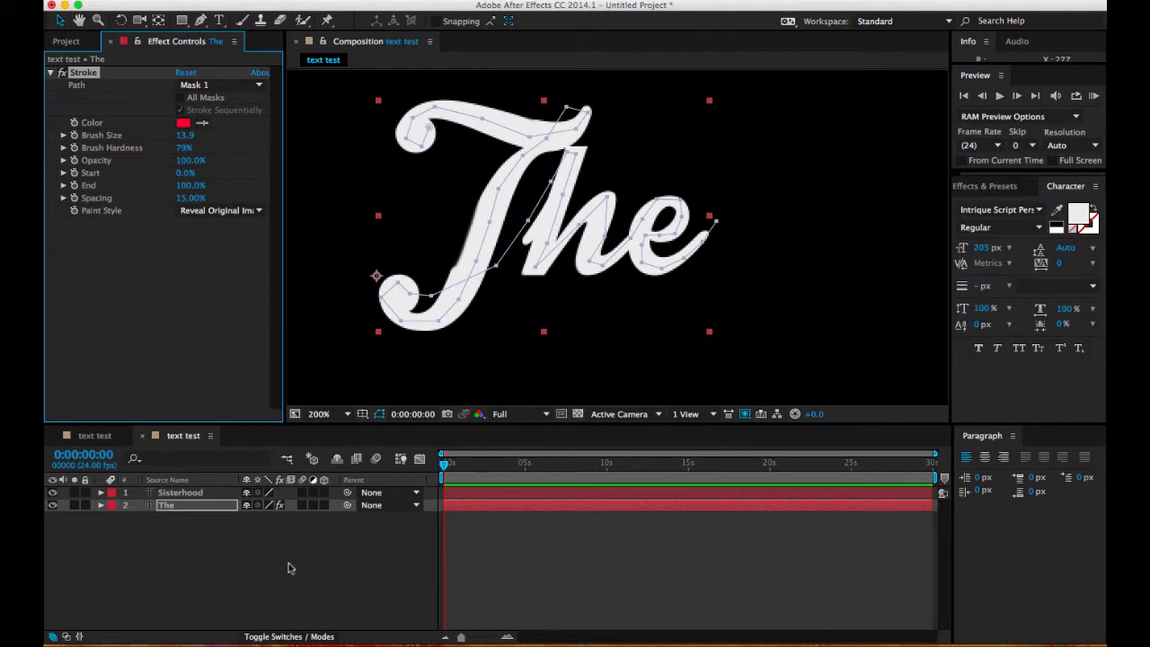
# Step: Expand the layer's Stroke properties in the timeline and keyframe End at 0% at 0:00:00:00
pyautogui.click(100, 504)
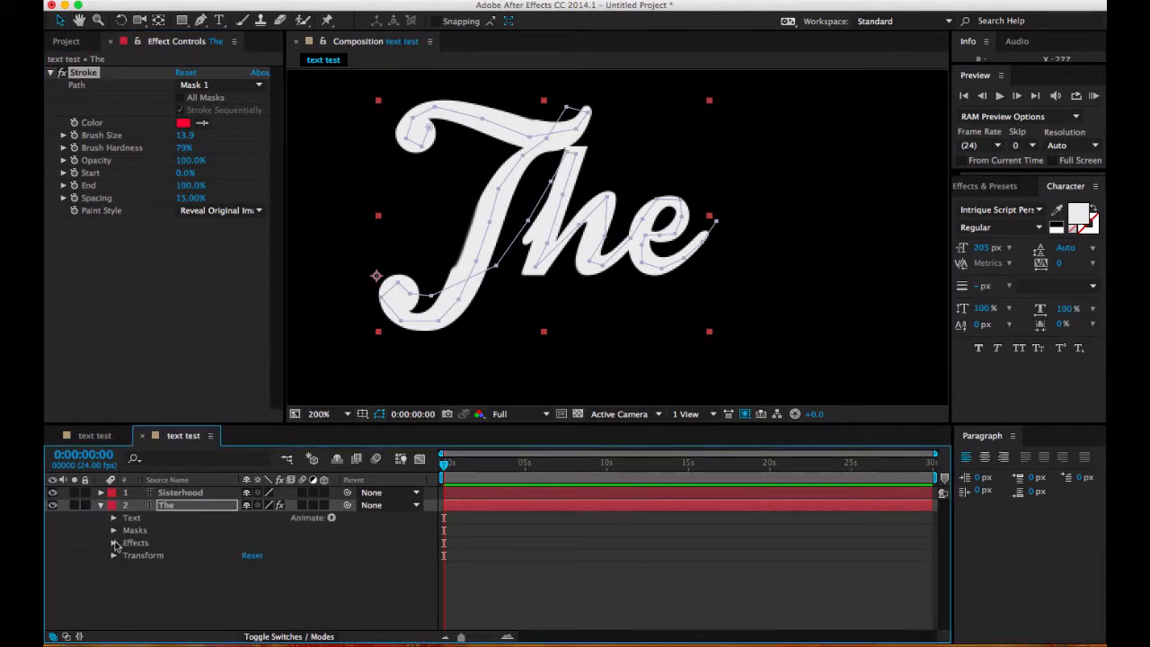
pyautogui.click(113, 543)
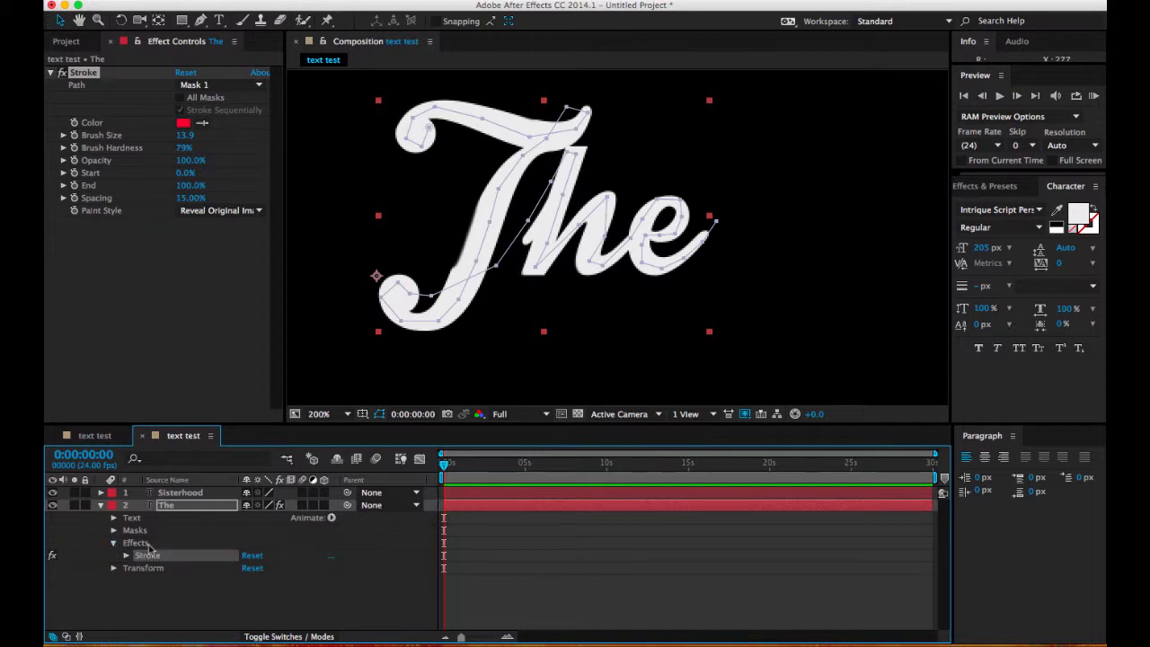
pyautogui.click(126, 556)
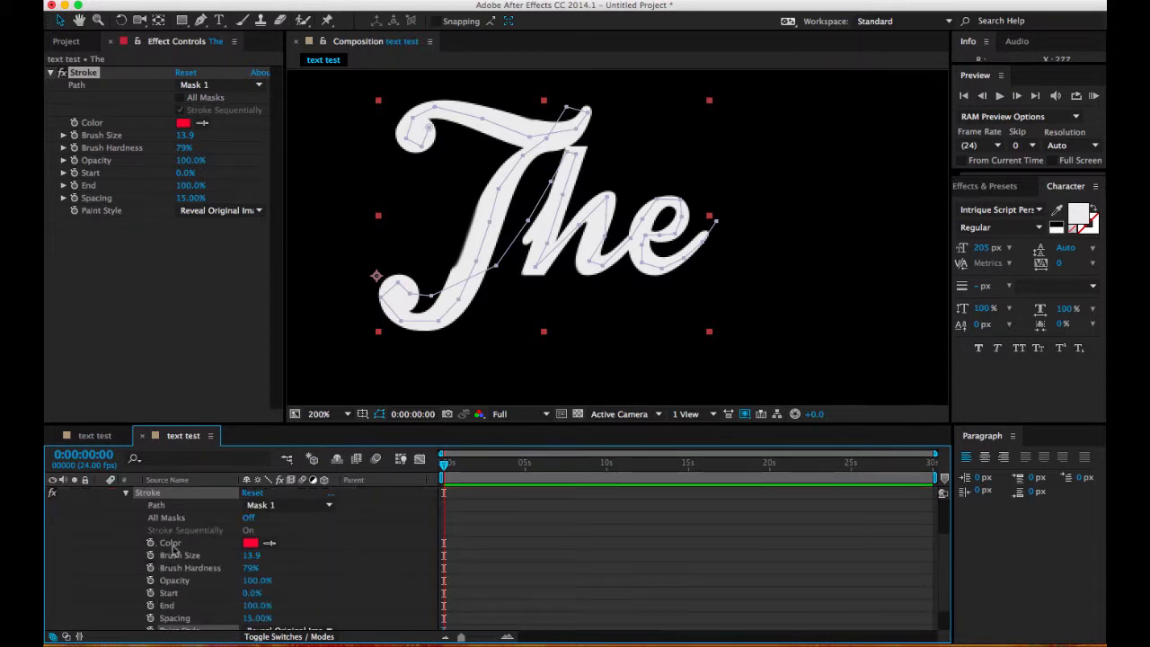
pyautogui.scroll(-2, 176, 587)
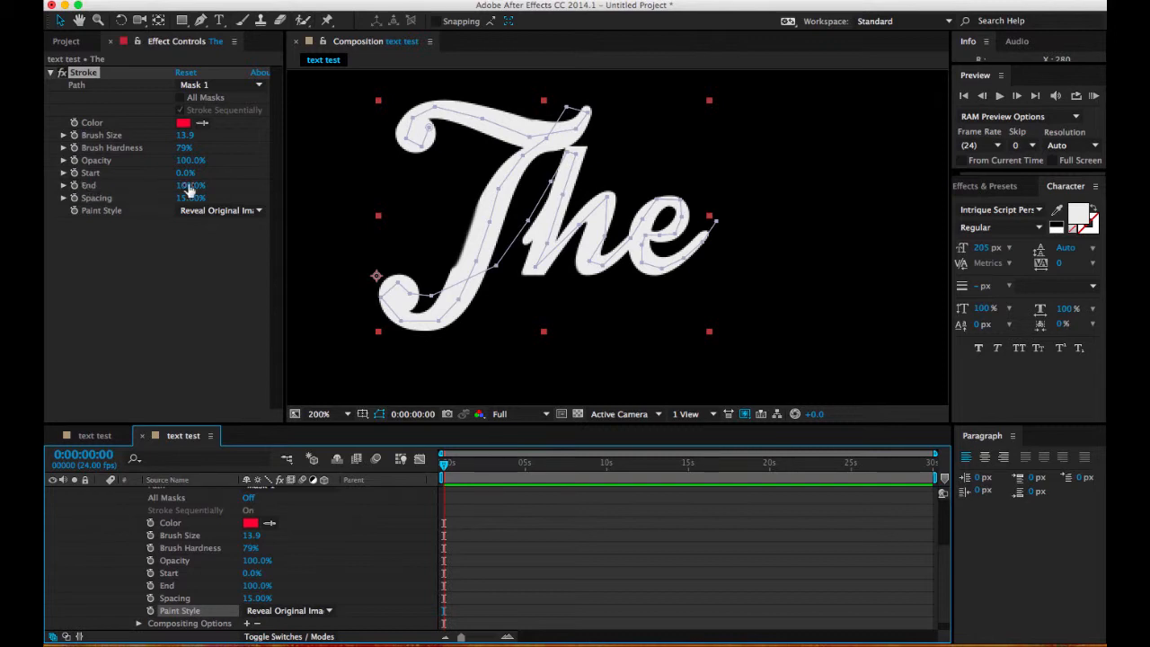
pyautogui.moveTo(190, 189); pyautogui.dragTo(90, 186)
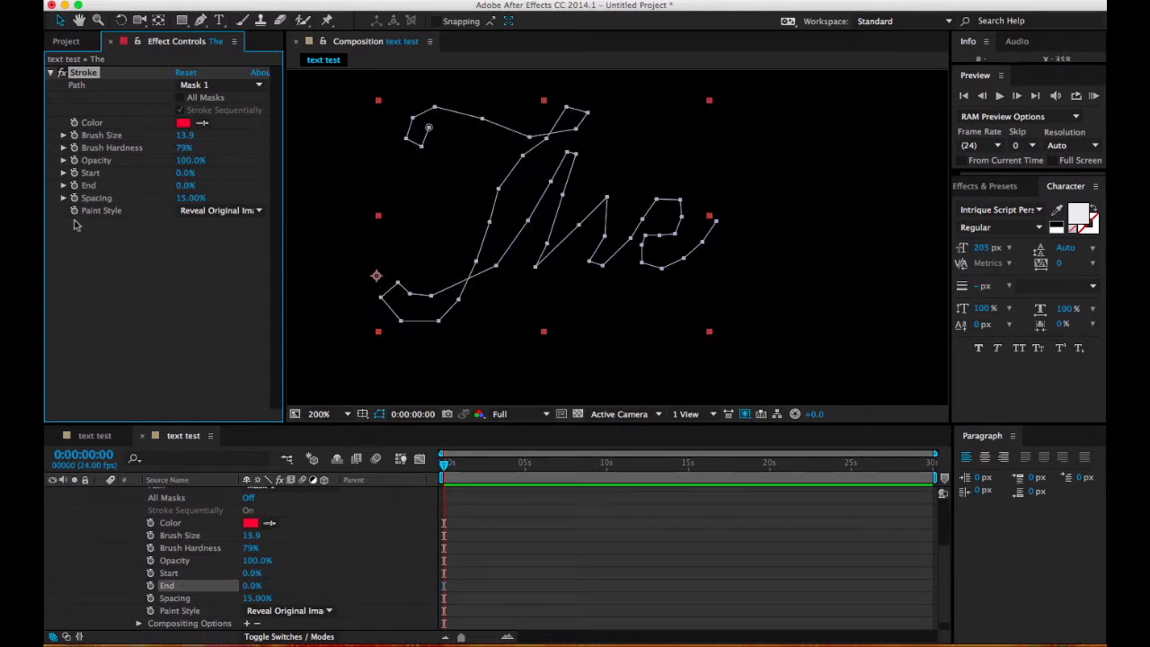
pyautogui.click(74, 185)
# Step: Keyframe the Stroke's End at 100% at 0:00:02:21
pyautogui.moveTo(444, 465); pyautogui.dragTo(489, 466)
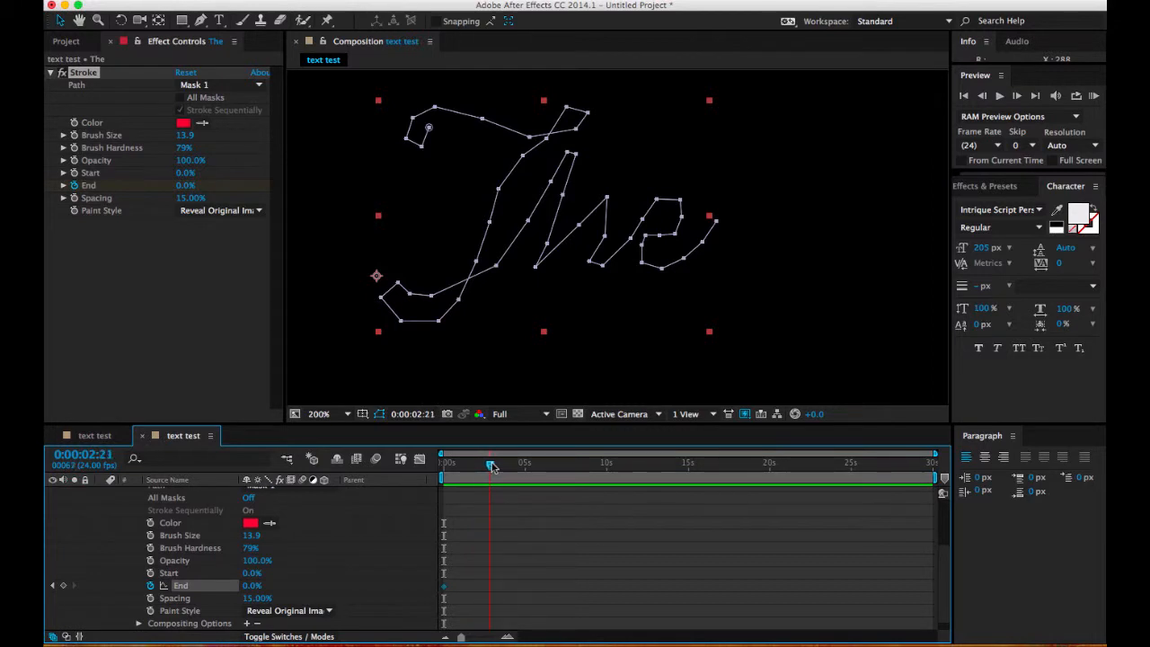
pyautogui.moveTo(492, 465); pyautogui.dragTo(492, 465)
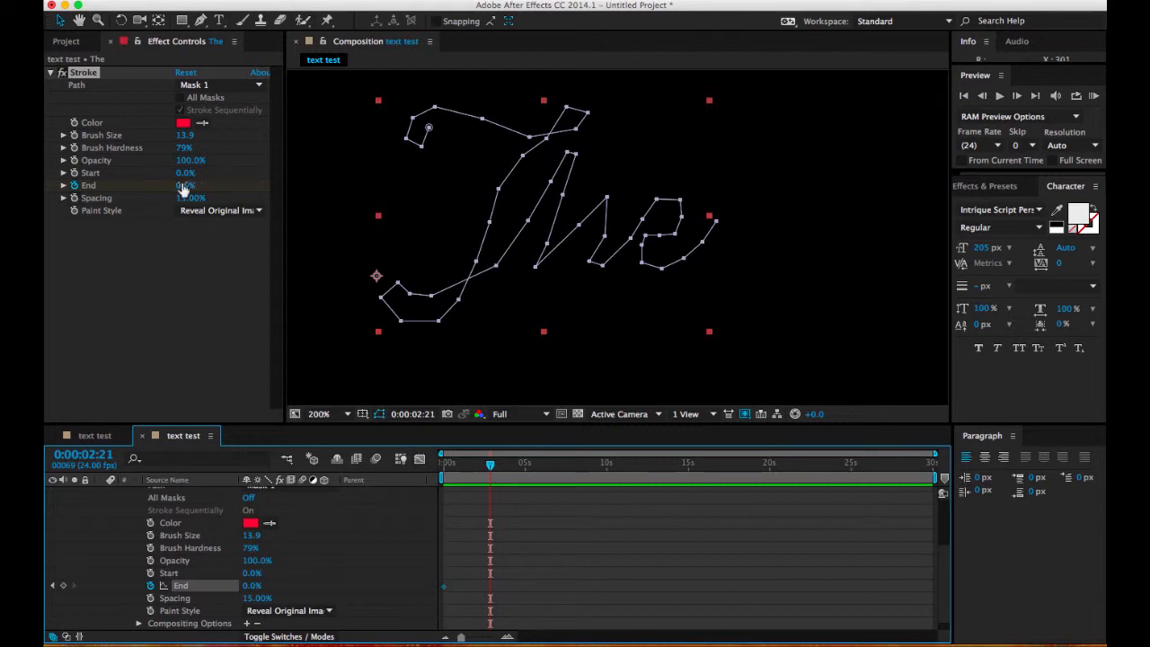
pyautogui.moveTo(182, 190); pyautogui.dragTo(291, 194)
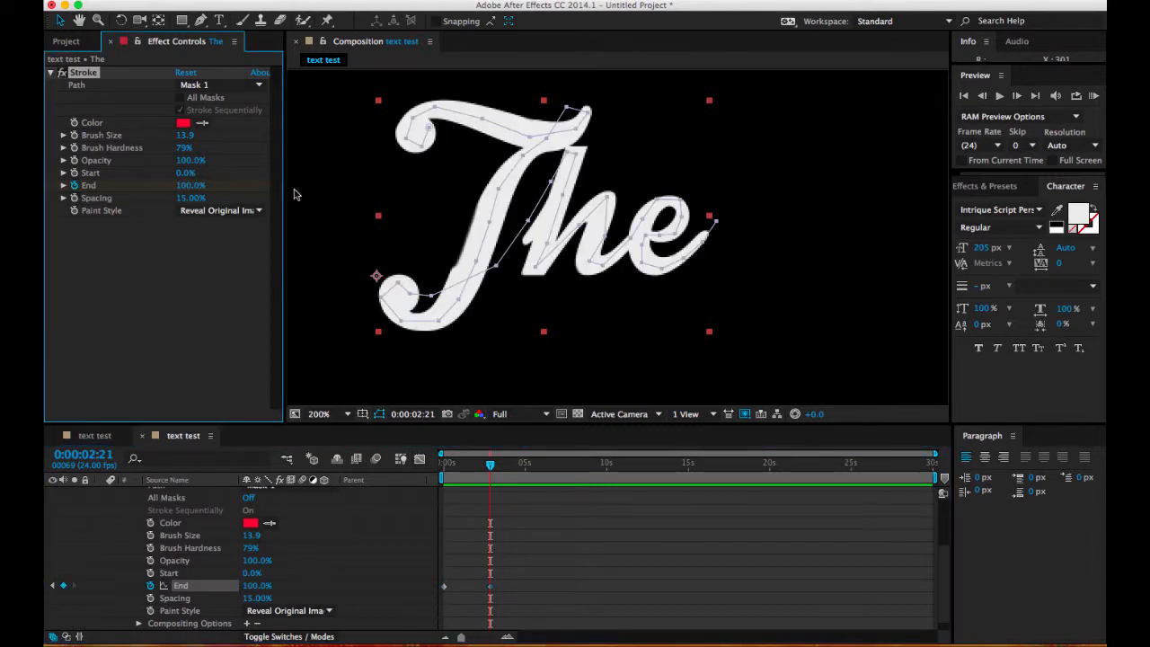
pyautogui.click(490, 587)
pyautogui.press('Delete')
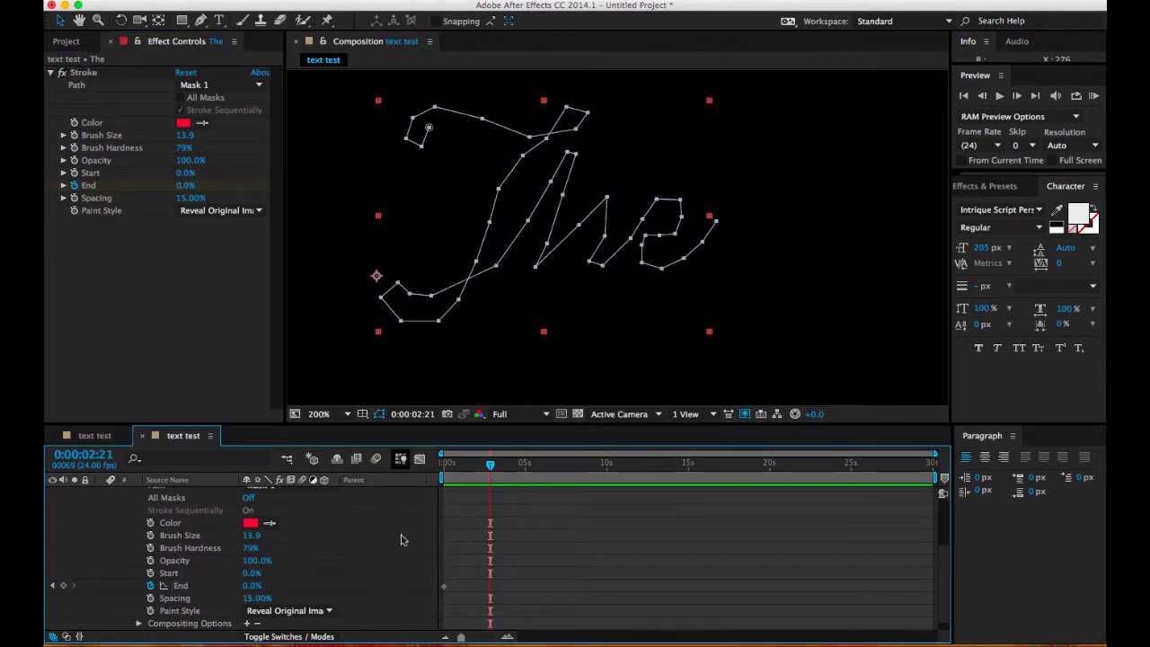
pyautogui.hotkey('ctrl', 'z')
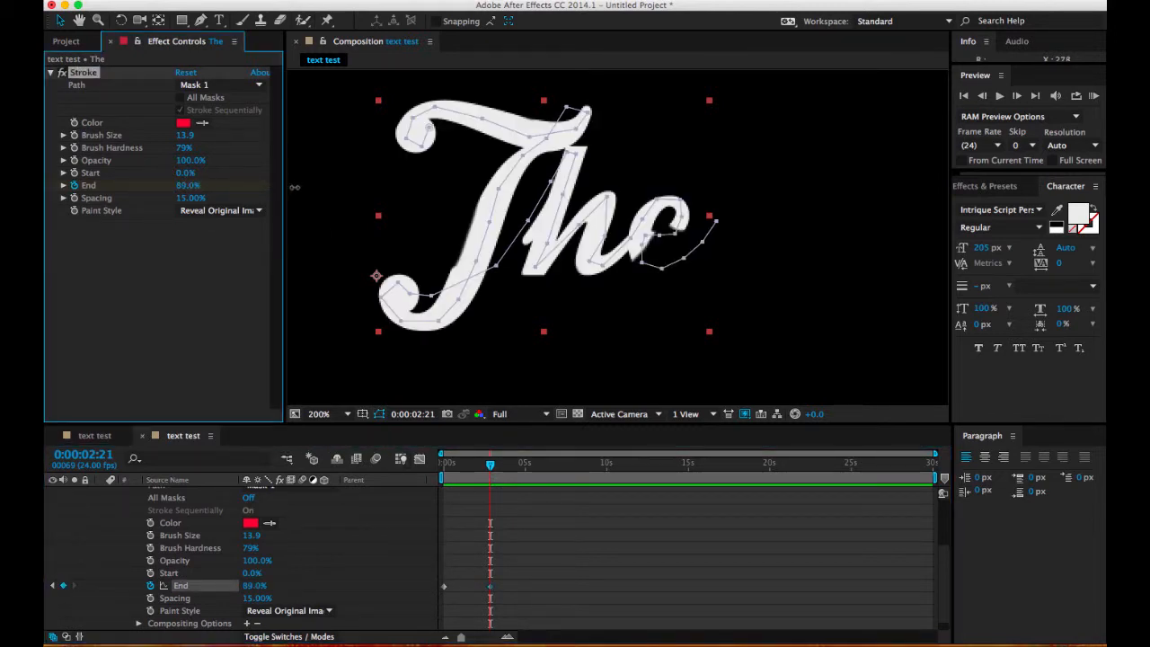
pyautogui.moveTo(490, 591)
pyautogui.mouseDown()
pyautogui.moveTo(514, 591)
pyautogui.moveTo(492, 593)
pyautogui.mouseUp()
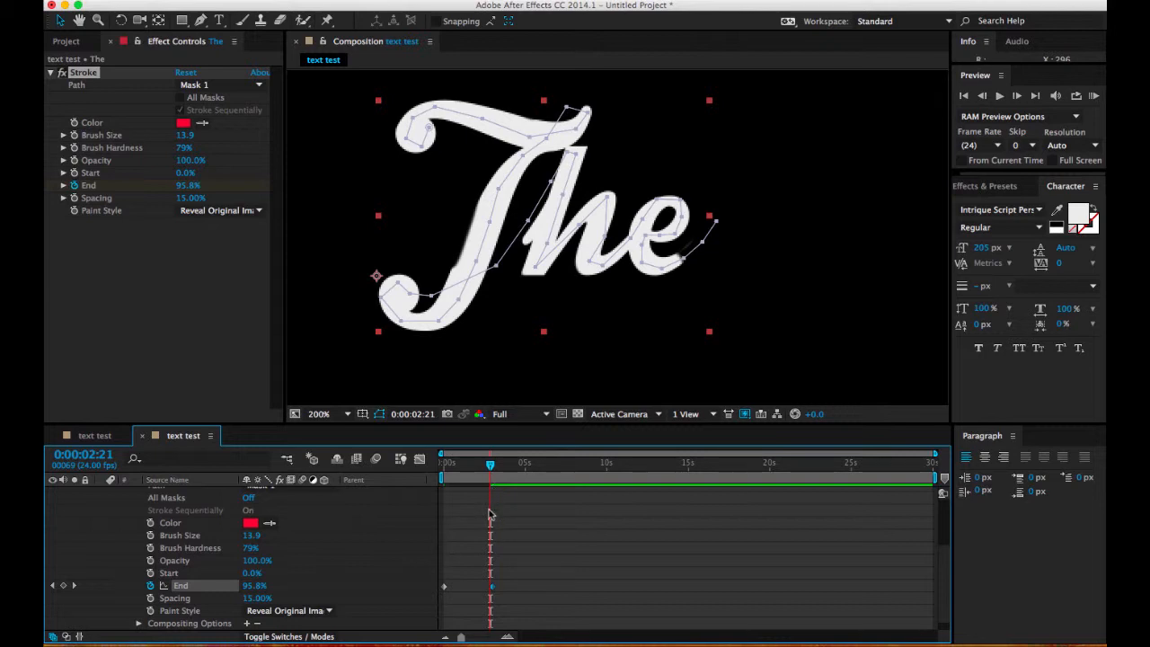
pyautogui.press('super+z')
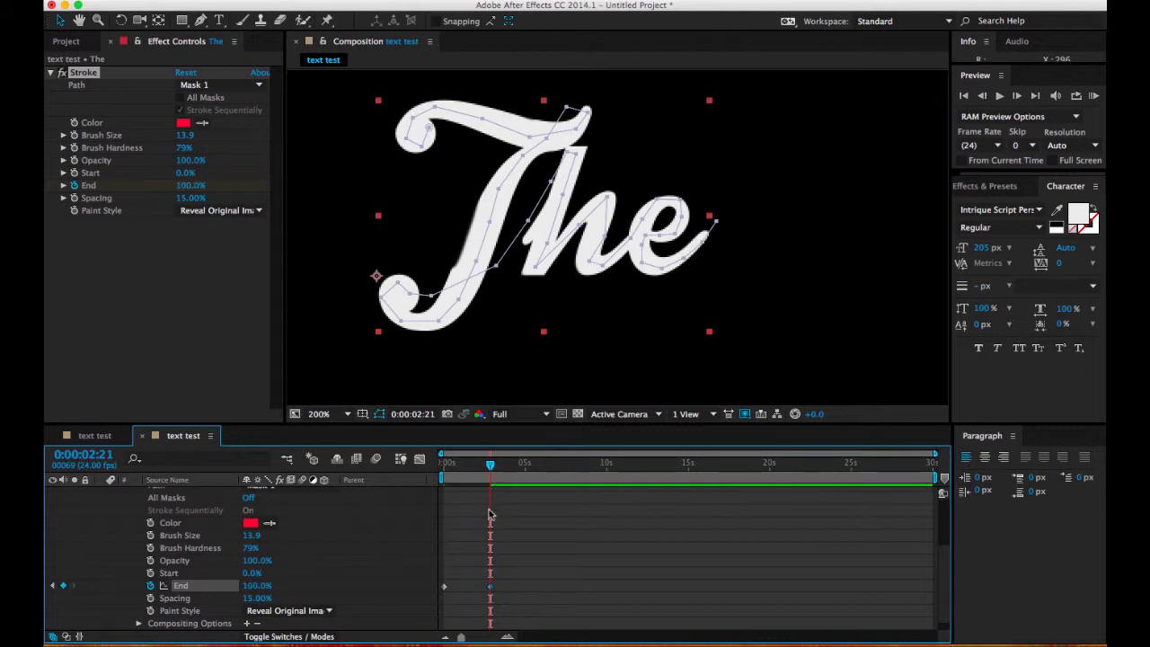
# Step: Check both End keyframes and preview the write-on animation of "The" from the first frame
pyautogui.press('Home')
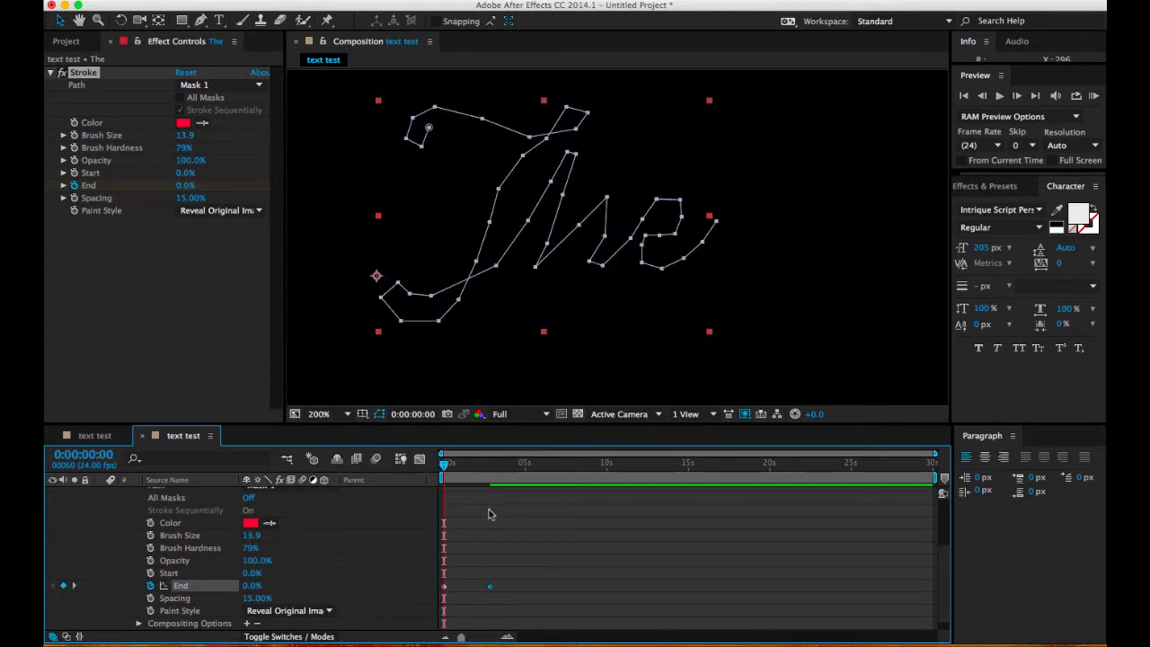
pyautogui.press('k')
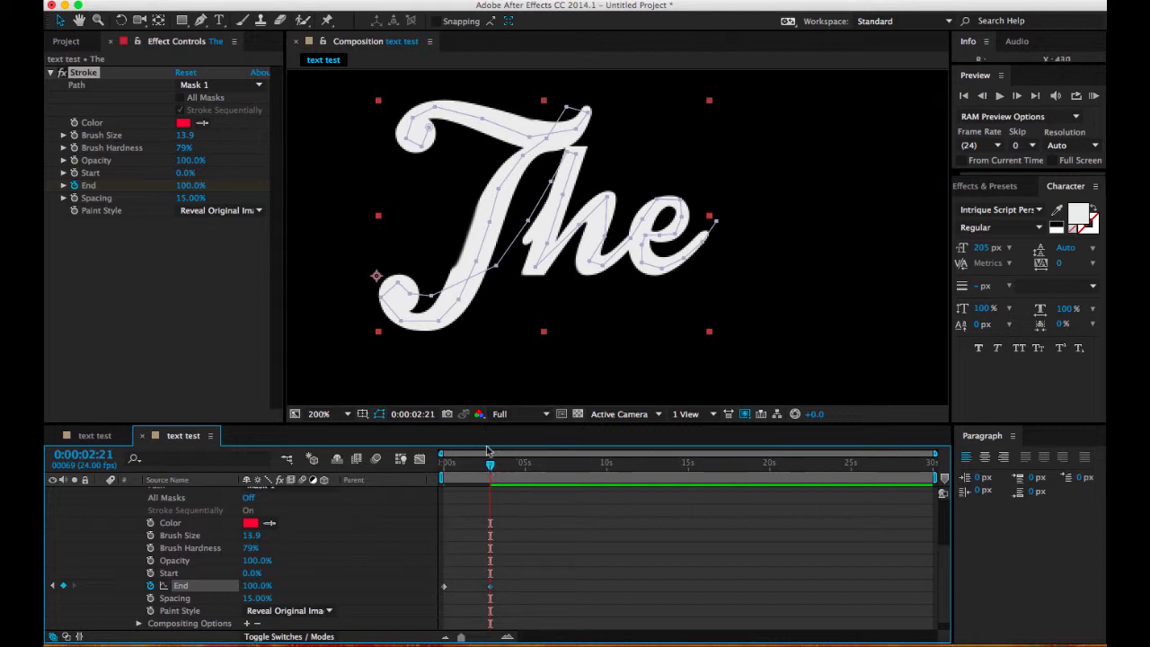
pyautogui.moveTo(490, 464); pyautogui.dragTo(431, 475)
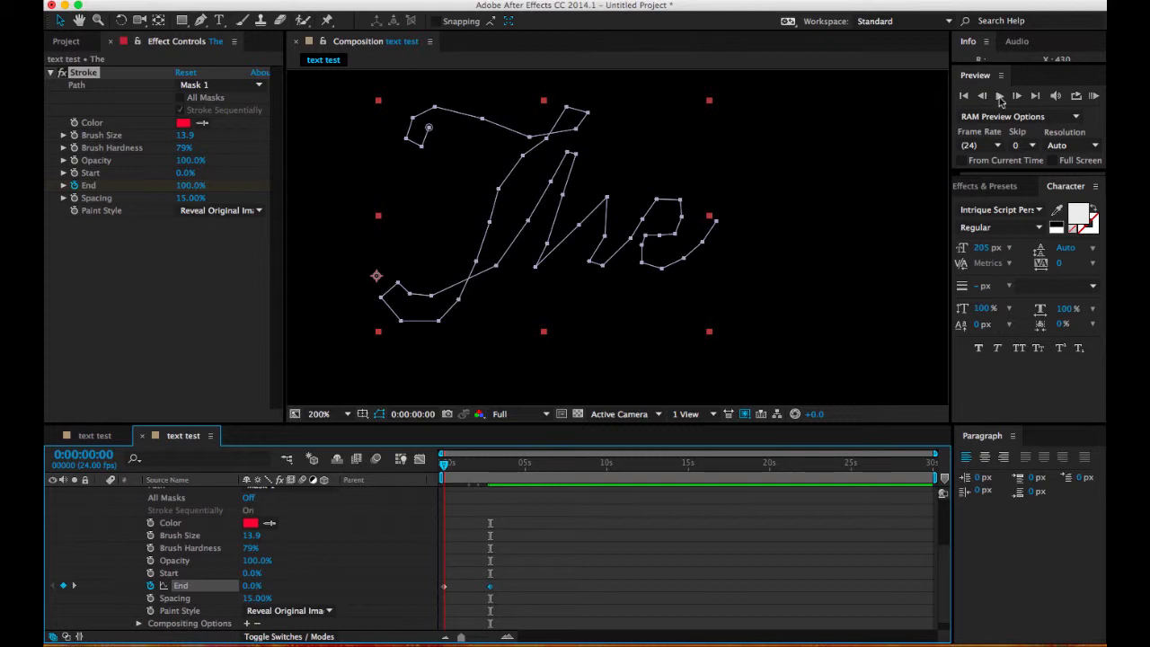
pyautogui.click(998, 96)
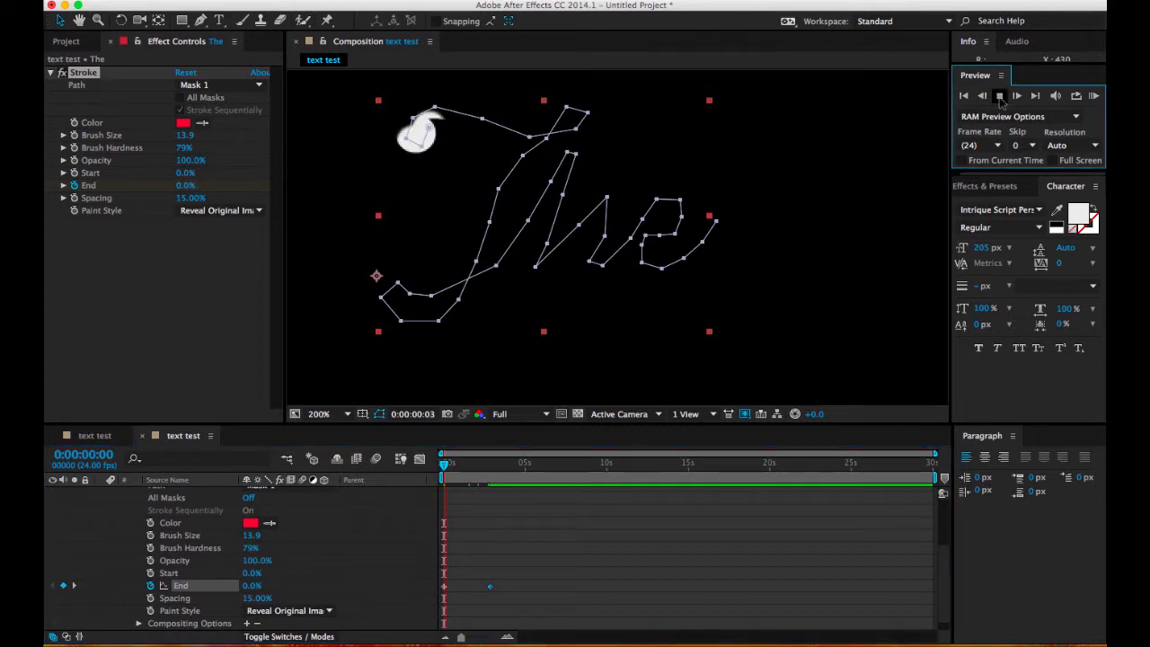
pyautogui.click(999, 96)
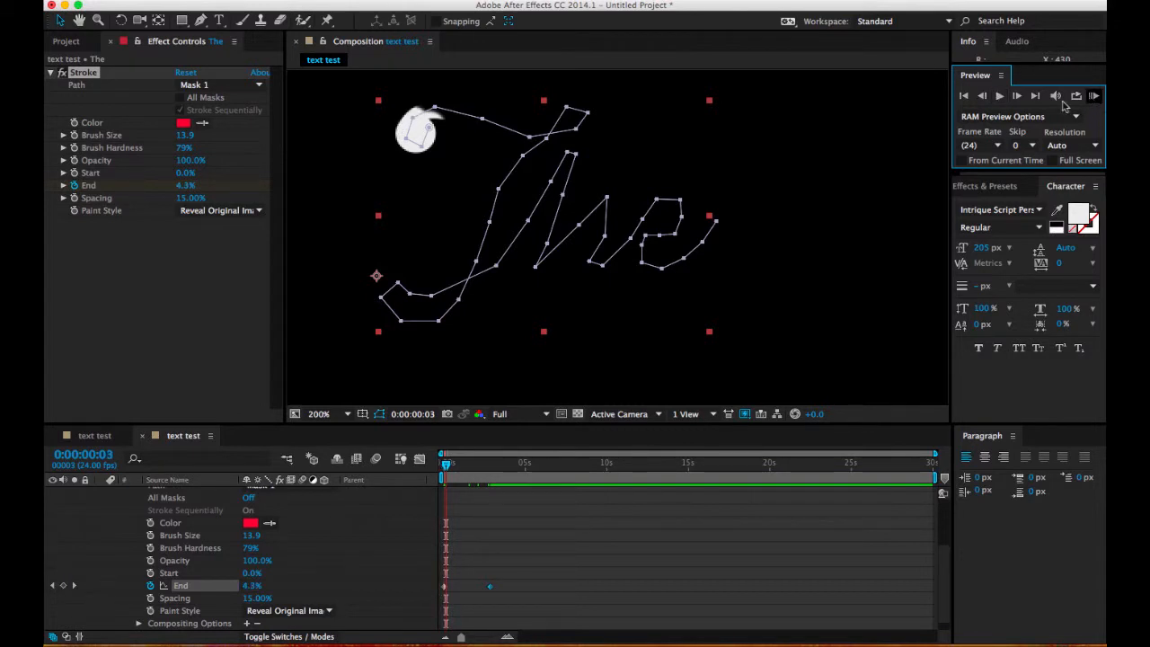
pyautogui.moveTo(446, 467); pyautogui.dragTo(424, 467)
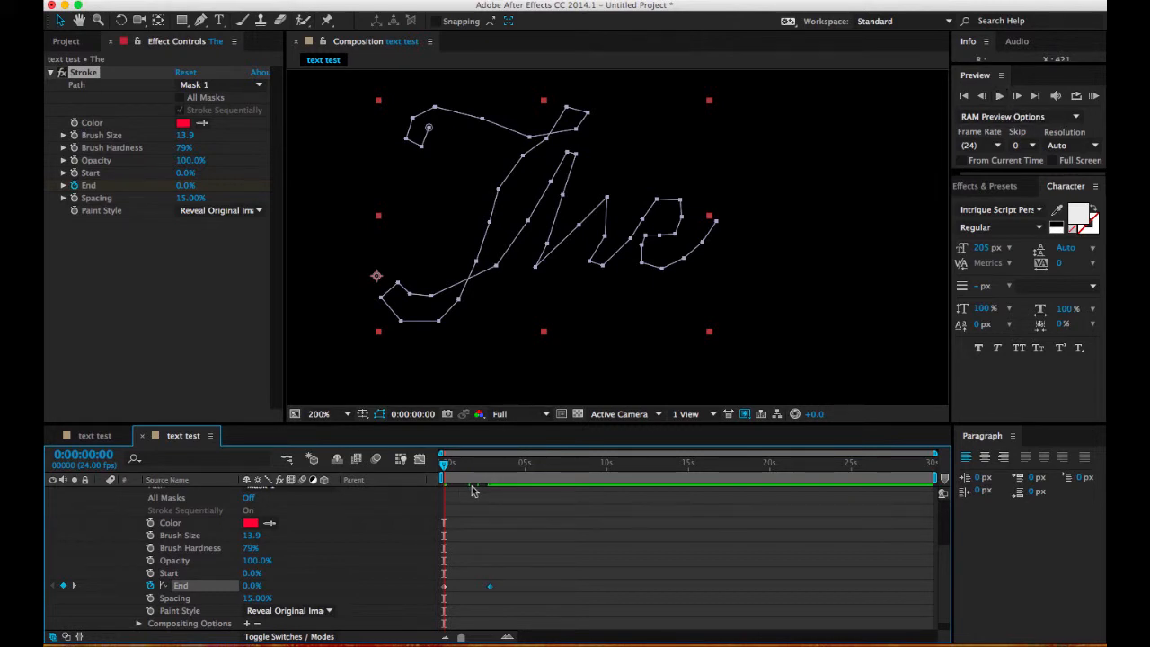
pyautogui.click(1093, 95)
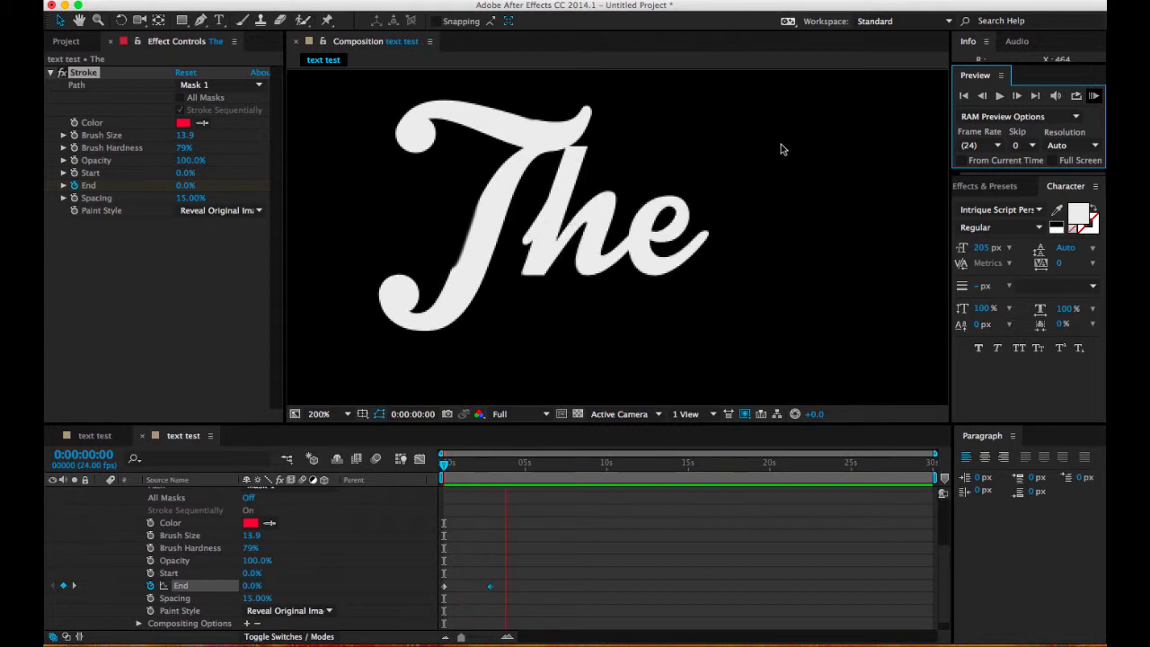
pyautogui.click(999, 96)
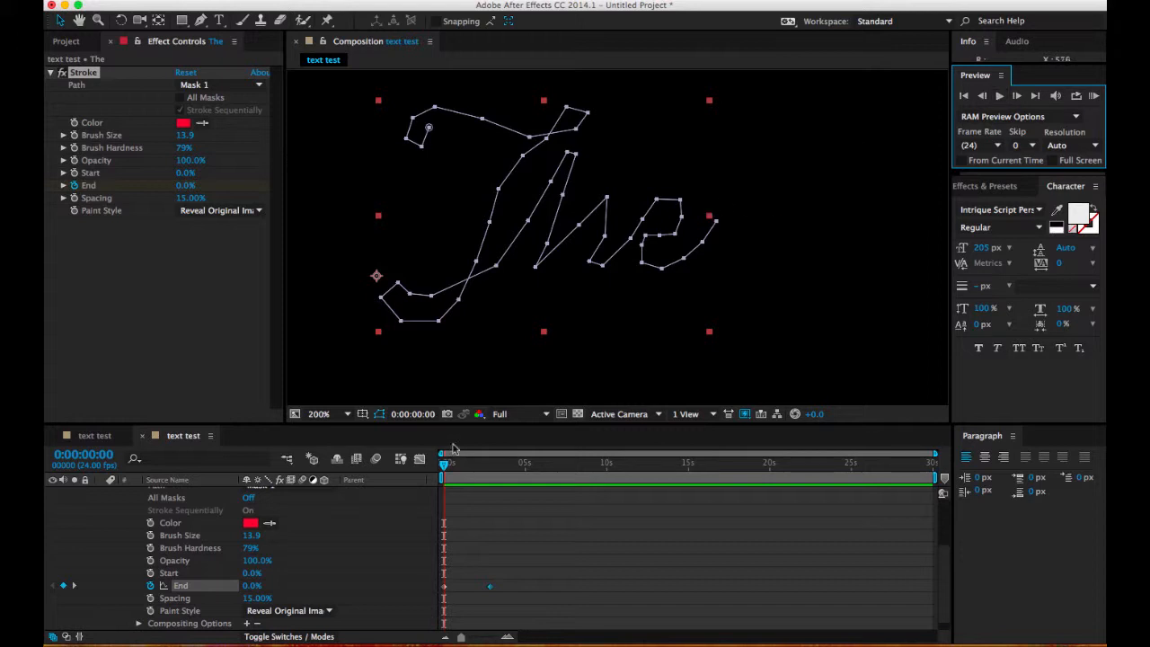
# Step: Switch the Stroke's paint style to On Original Image and inspect the partly drawn T at 0:00:00:20
pyautogui.moveTo(455, 467)
pyautogui.mouseDown()
pyautogui.moveTo(496, 470)
pyautogui.moveTo(471, 470)
pyautogui.mouseUp()
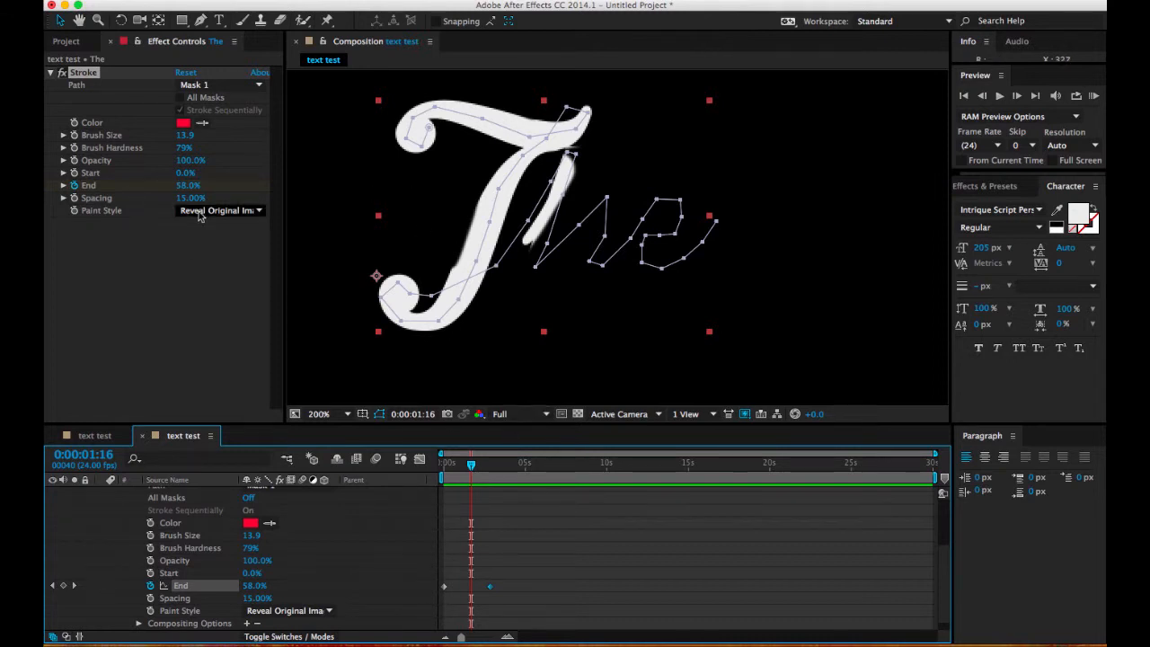
pyautogui.click(248, 212)
pyautogui.click(240, 216)
pyautogui.click(241, 212)
pyautogui.click(234, 225)
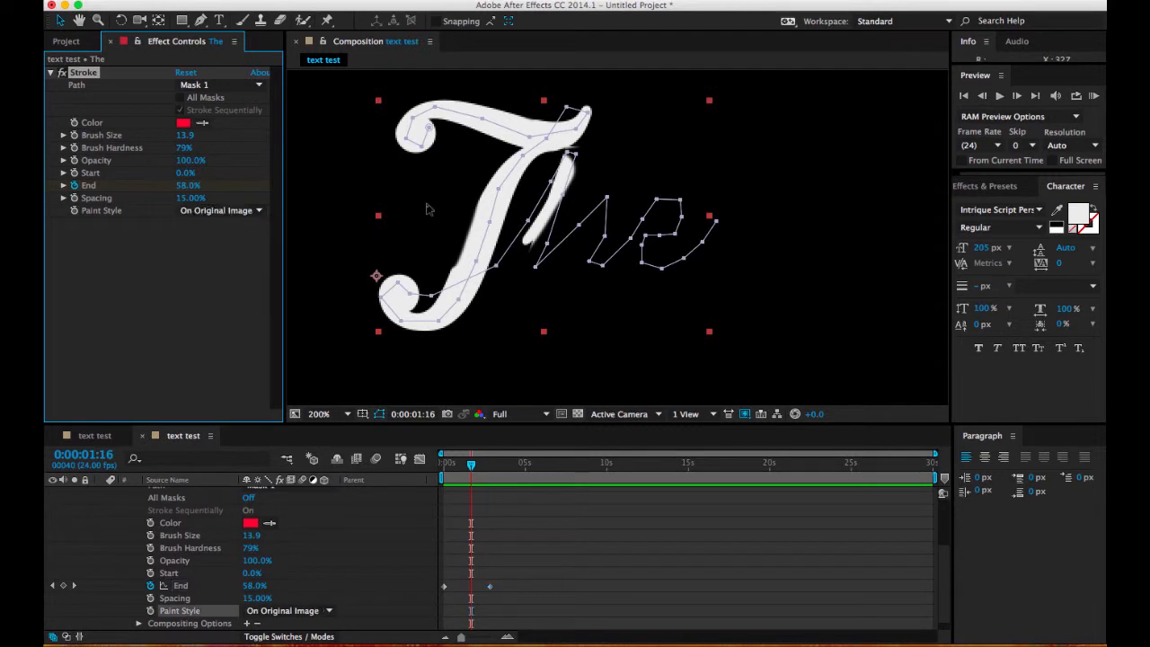
pyautogui.moveTo(475, 471); pyautogui.dragTo(457, 470)
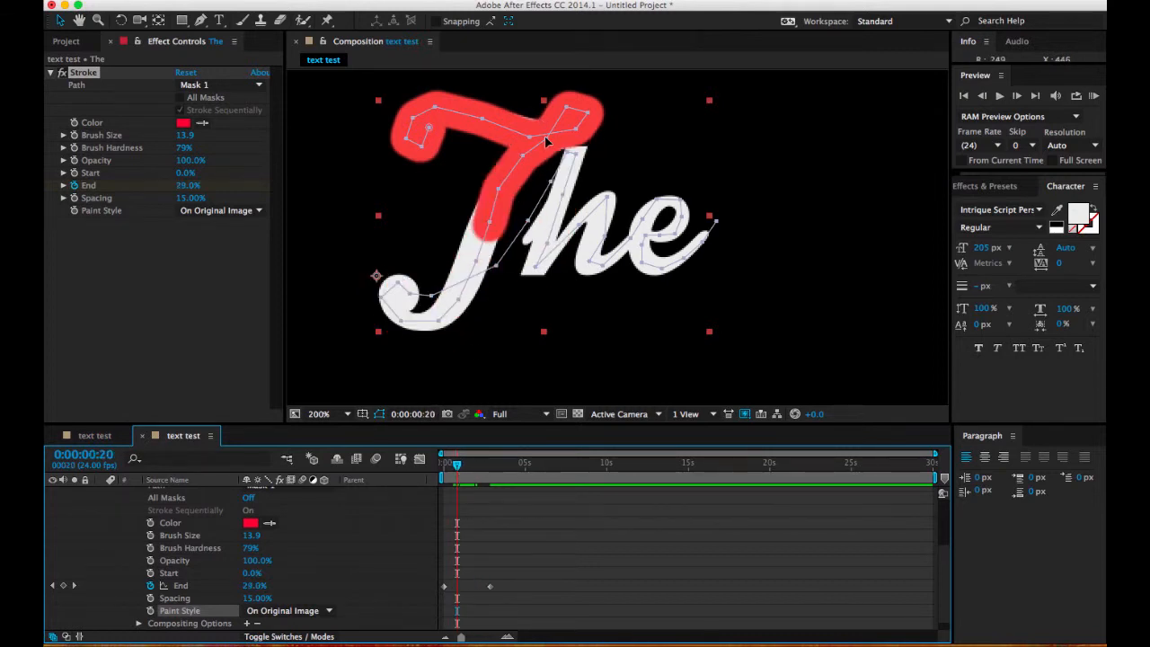
# Step: With the Pen tool, adjust the mask vertex at the T's crossbar tip and add curved points along the middle of its stem, extending the reveal to 0:00:01:06
pyautogui.click(201, 20)
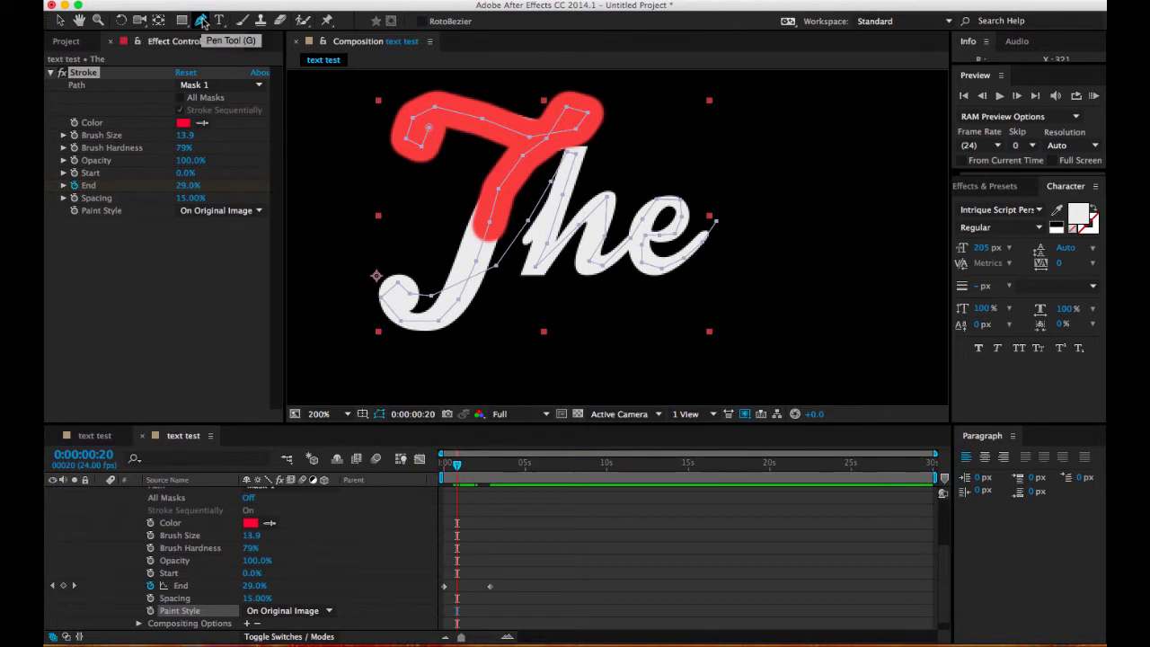
pyautogui.click(577, 133)
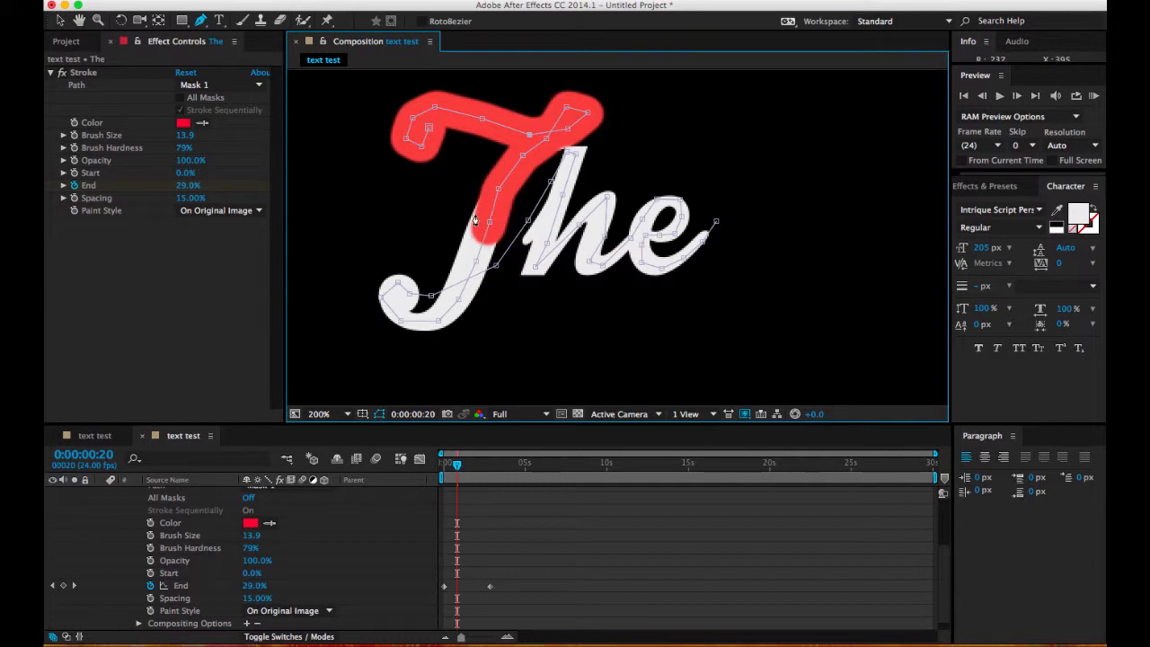
pyautogui.moveTo(494, 212)
pyautogui.mouseDown()
pyautogui.moveTo(473, 198)
pyautogui.moveTo(472, 241)
pyautogui.moveTo(453, 233)
pyautogui.mouseUp()
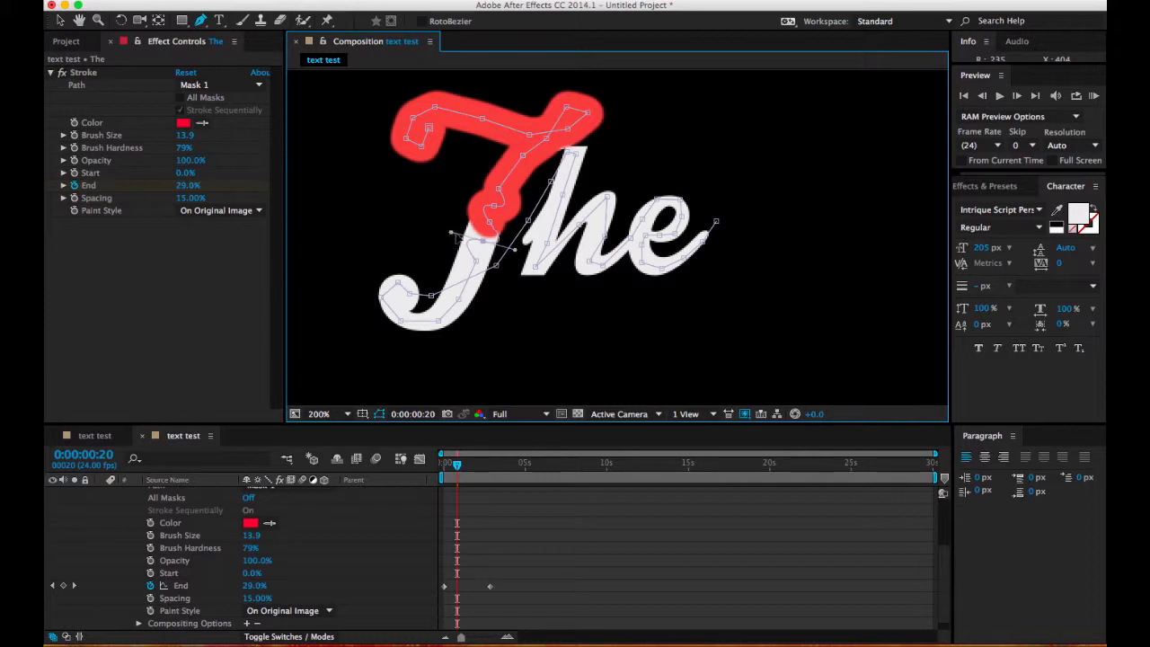
pyautogui.moveTo(456, 465); pyautogui.dragTo(465, 468)
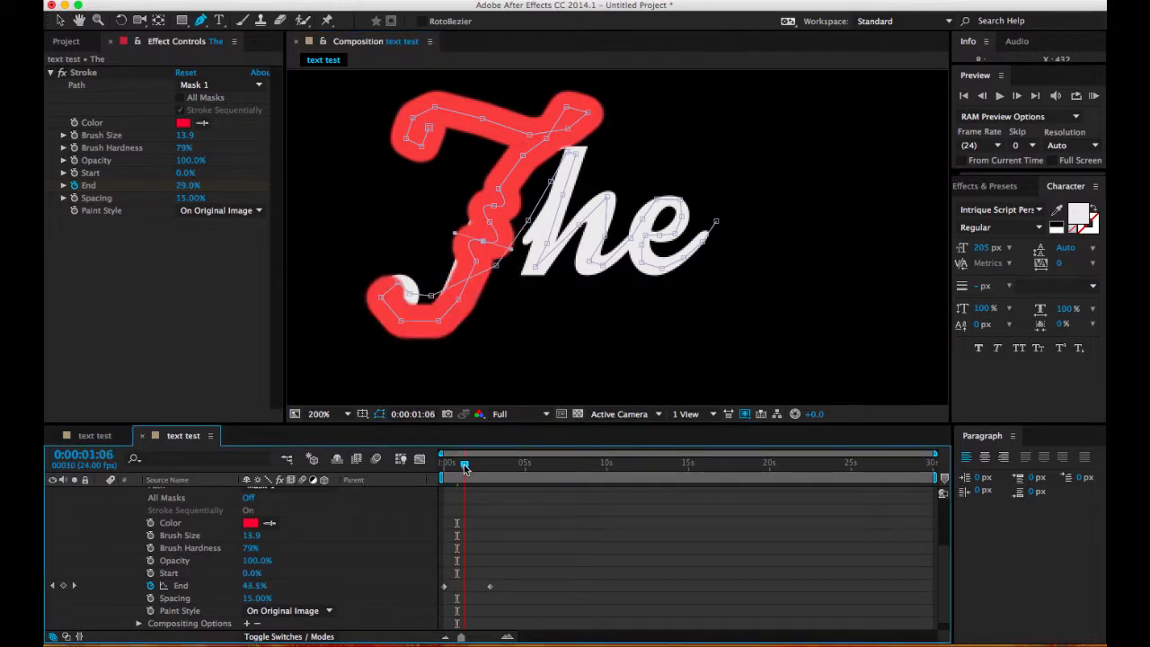
pyautogui.click(482, 244)
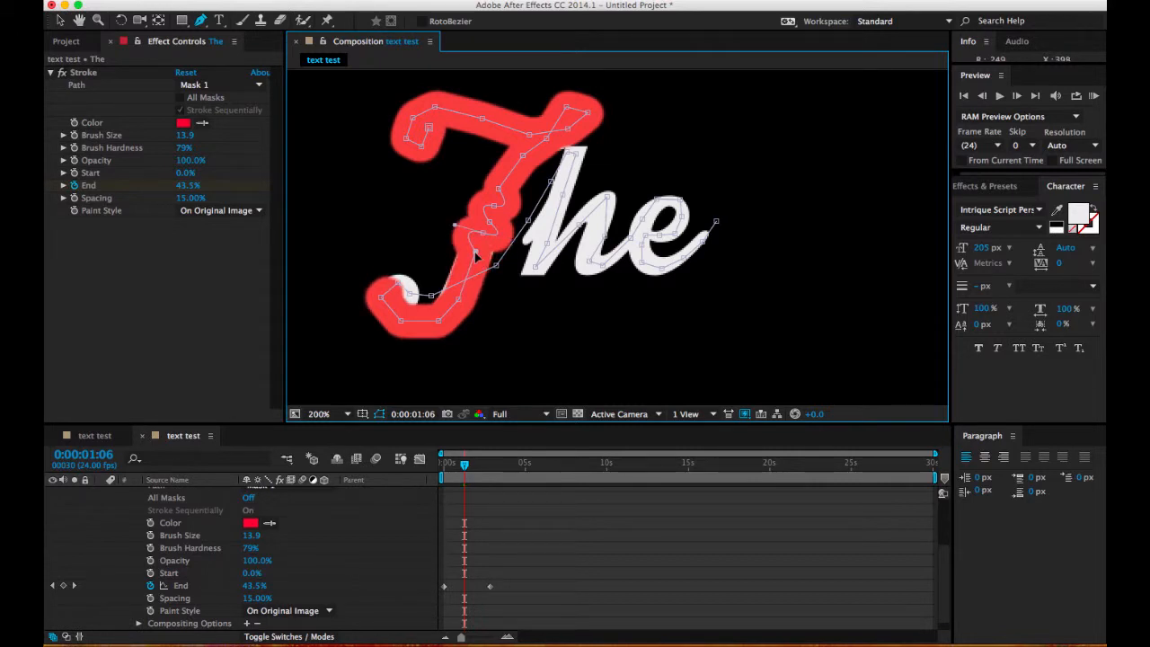
# Step: Add curved mask points down the lower stem of the T and shift the vertex at the start of its hook to cover the stroke's edges
pyautogui.moveTo(476, 258)
pyautogui.mouseDown()
pyautogui.moveTo(466, 248)
pyautogui.moveTo(482, 254)
pyautogui.moveTo(469, 279)
pyautogui.mouseUp()
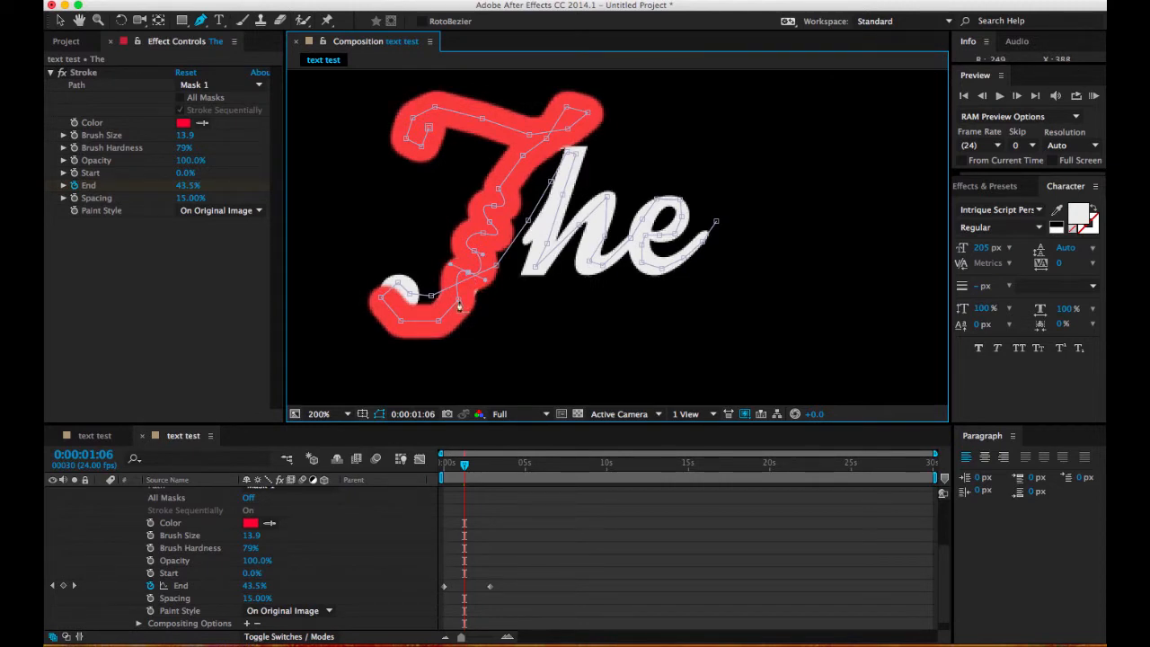
pyautogui.click(458, 302)
pyautogui.click(449, 298)
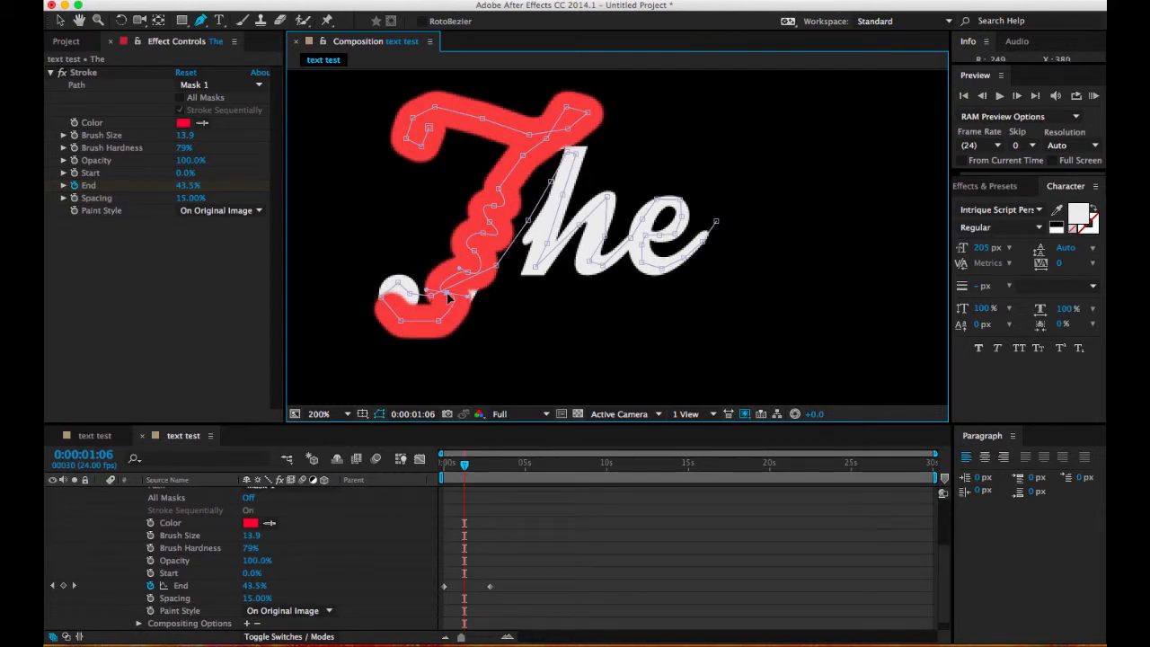
pyautogui.click(449, 298)
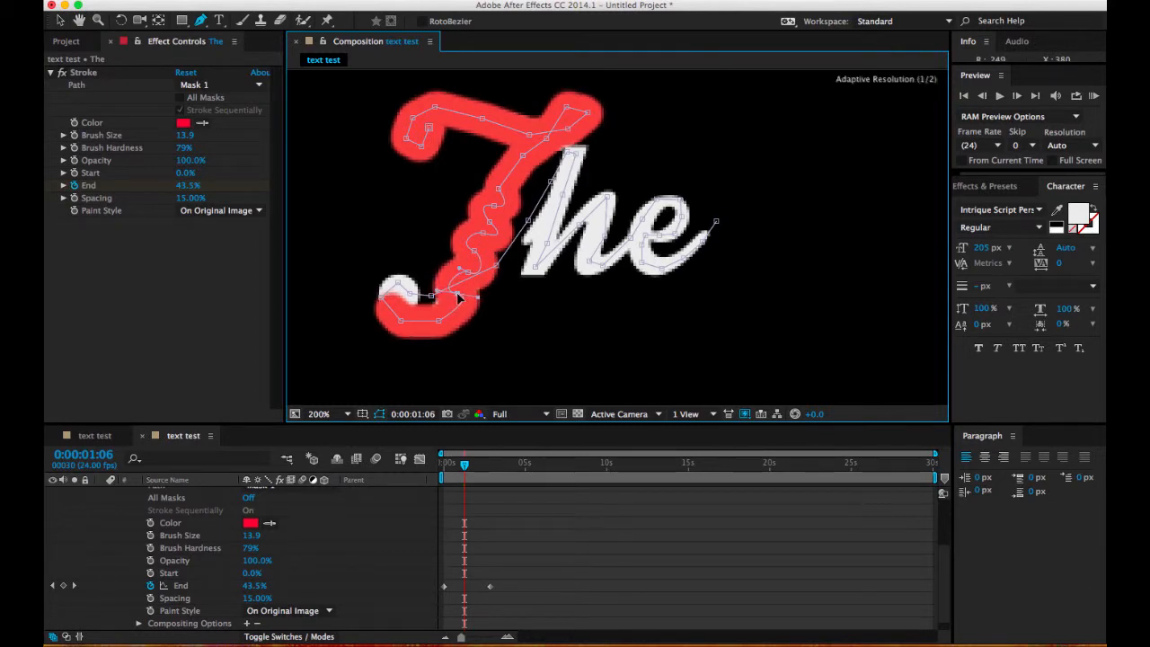
pyautogui.click(446, 300)
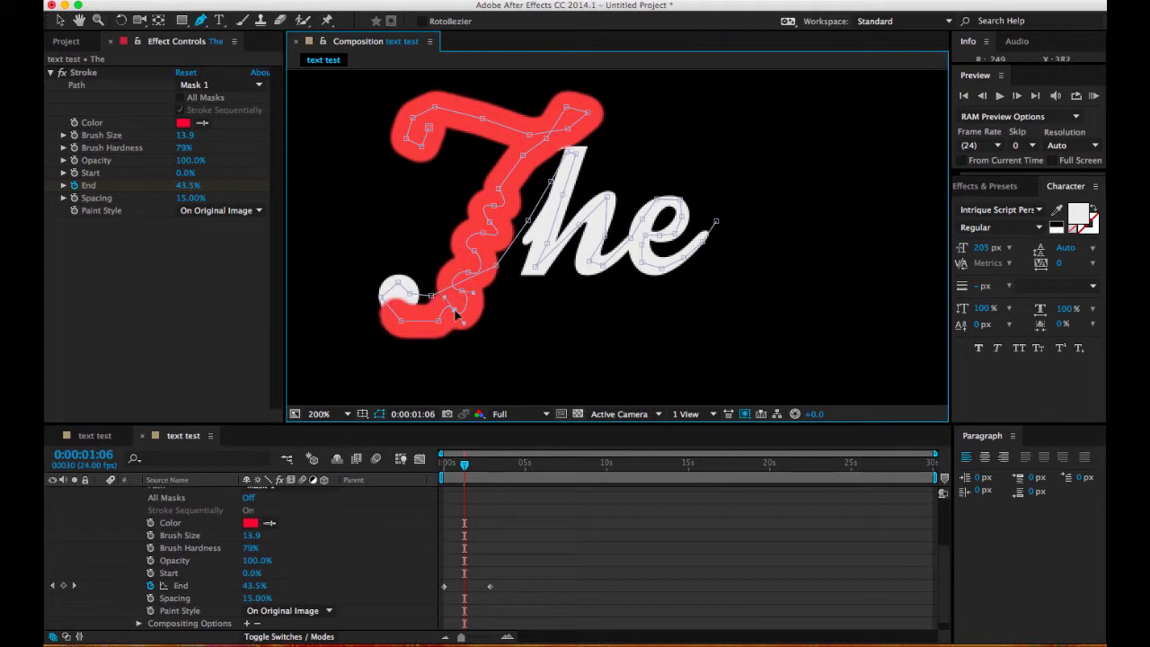
pyautogui.moveTo(440, 327); pyautogui.dragTo(432, 329)
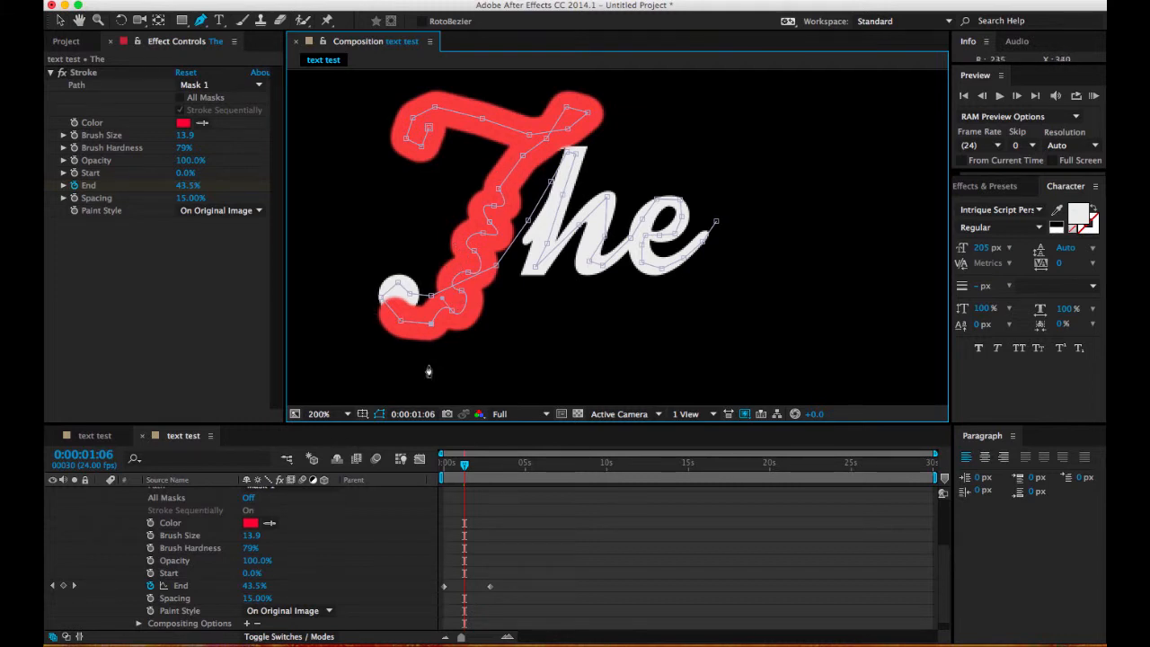
# Step: Move the T's lowest hook vertex outward at 0:00:01:05 and adjust the vertex at the hook's inner end at 0:00:01:10
pyautogui.moveTo(466, 473); pyautogui.dragTo(465, 473)
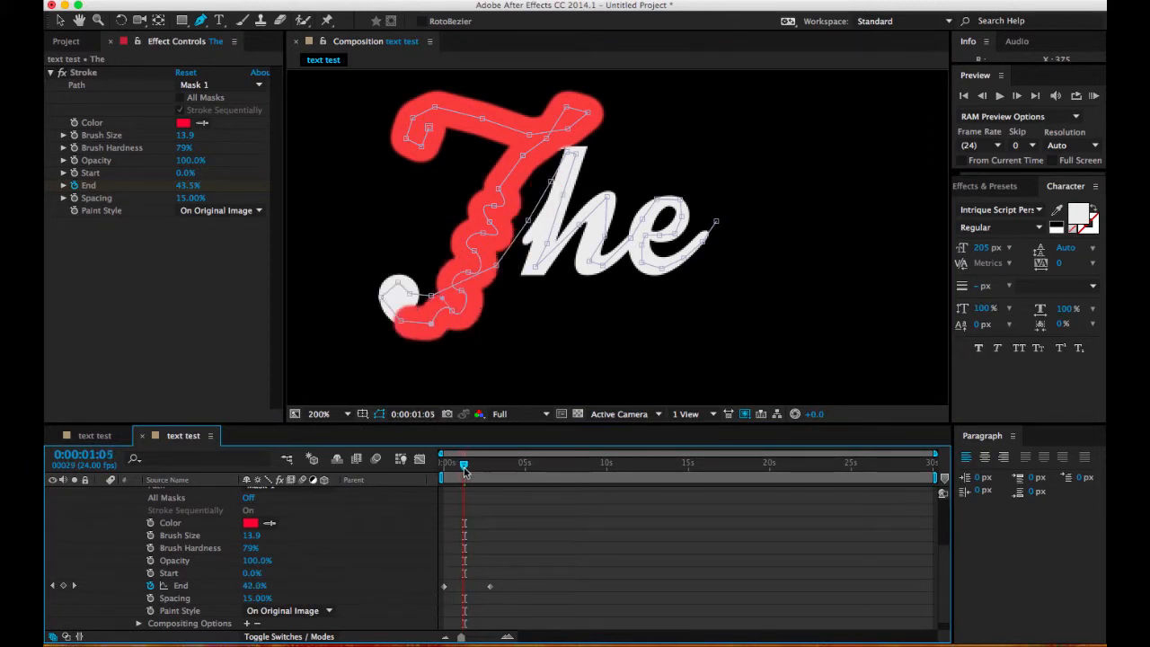
pyautogui.click(402, 325)
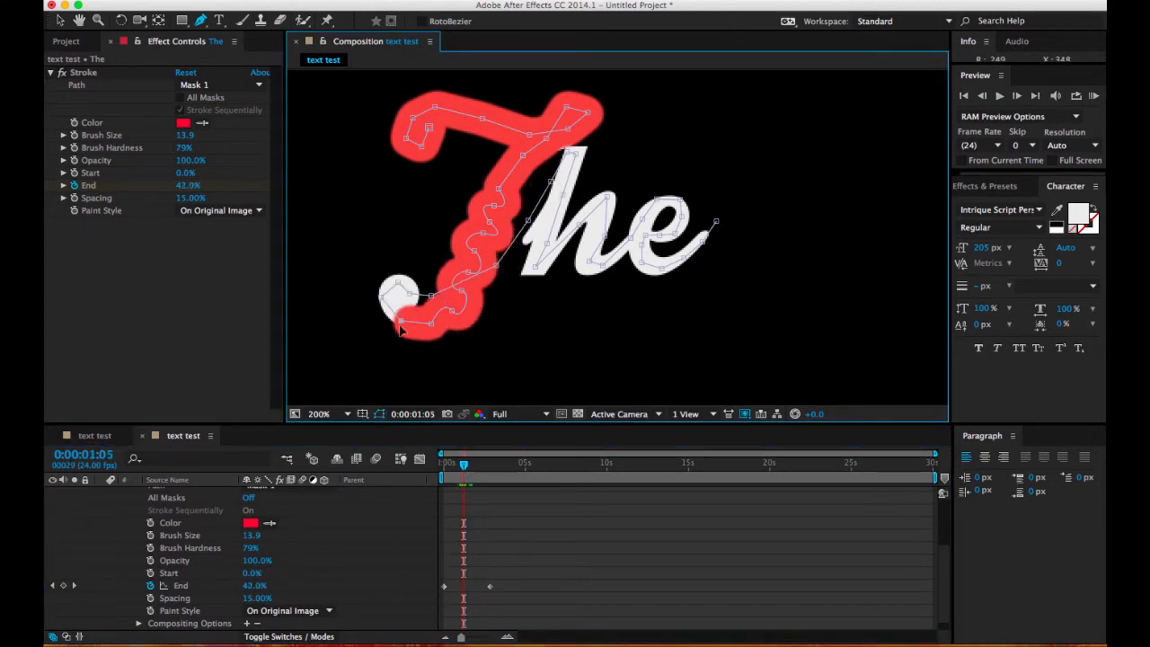
pyautogui.moveTo(398, 333); pyautogui.dragTo(396, 335)
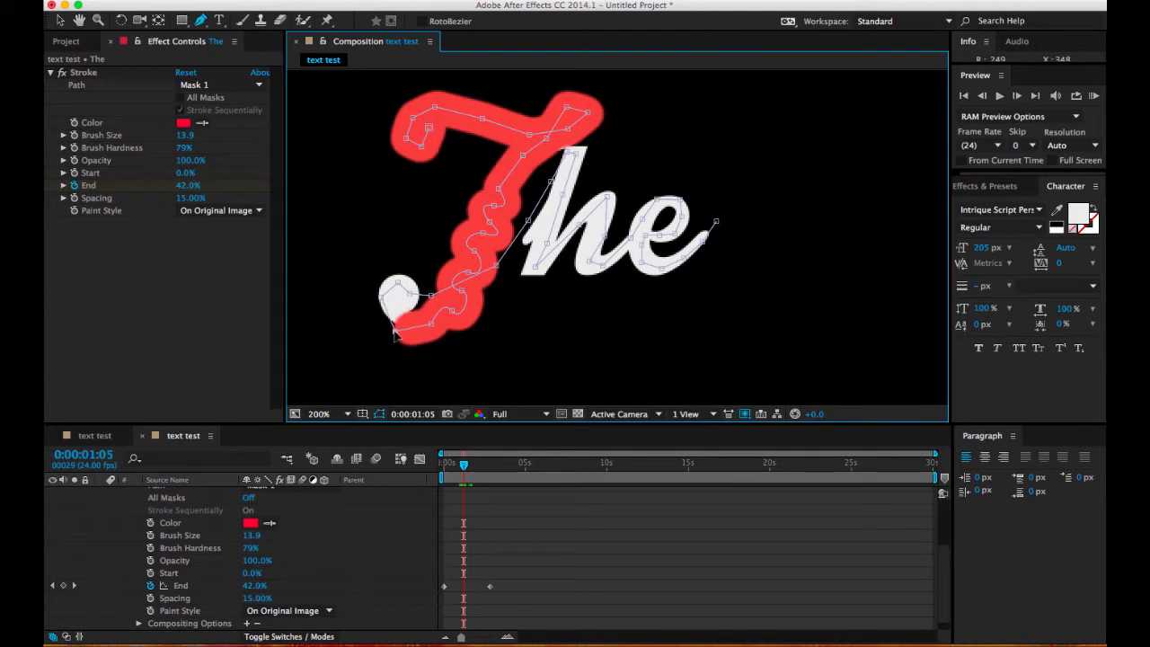
pyautogui.moveTo(464, 465); pyautogui.dragTo(466, 468)
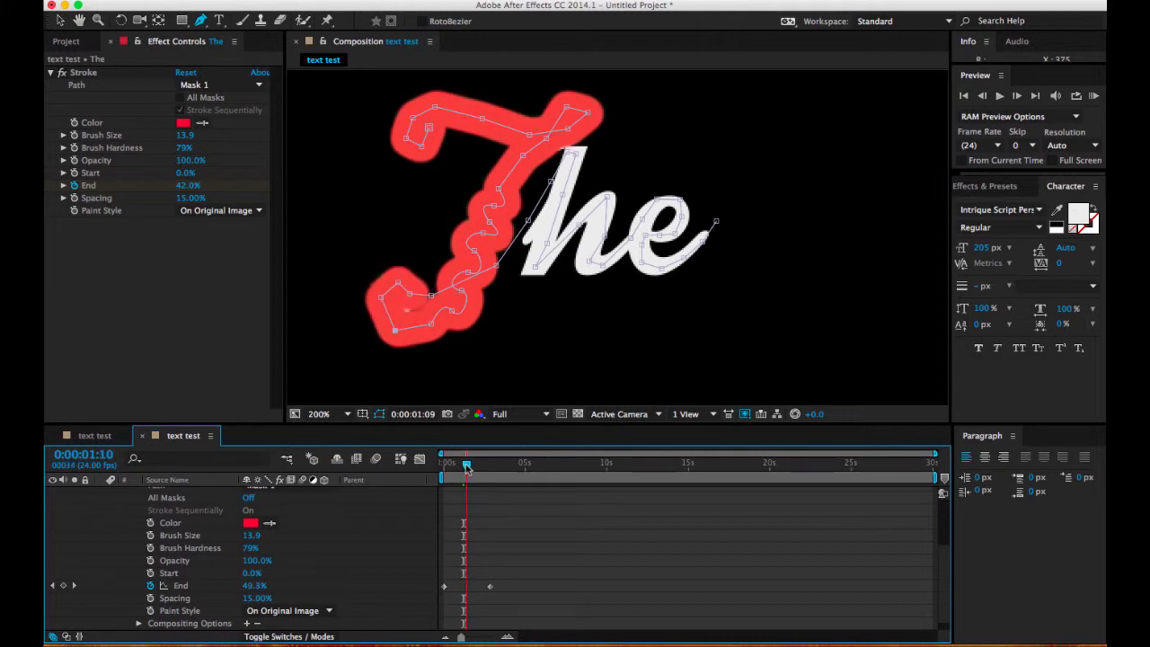
pyautogui.click(411, 297)
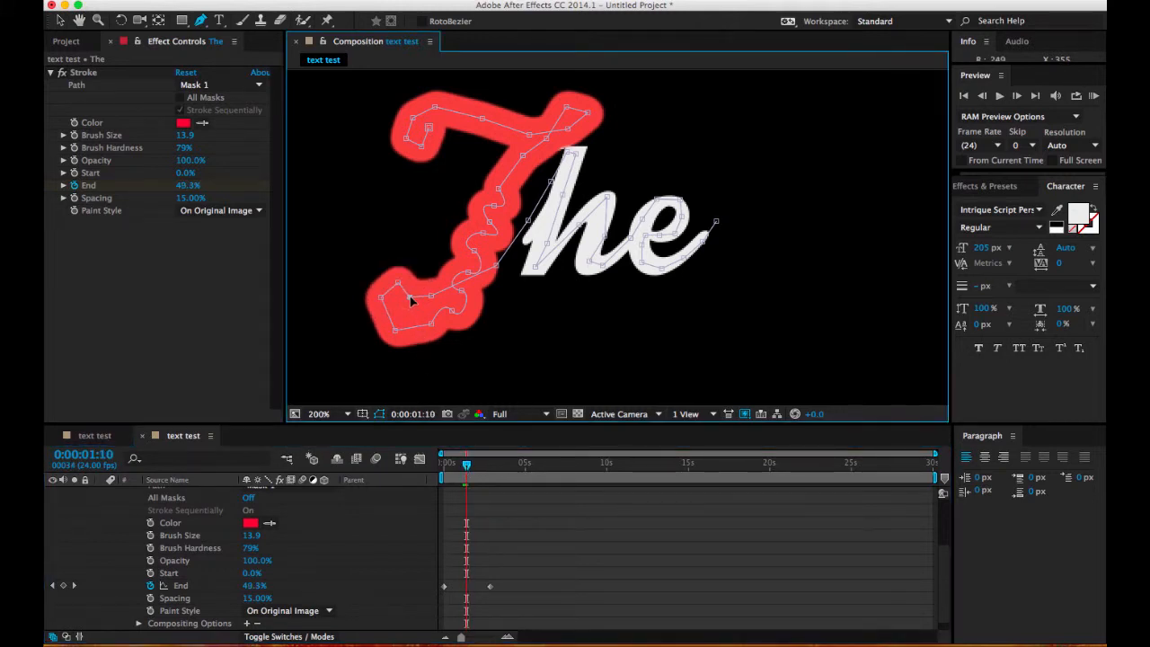
# Step: Go to 0:00:02:00 and switch the Stroke's paint style to Reveal Original Image
pyautogui.moveTo(468, 471); pyautogui.dragTo(478, 476)
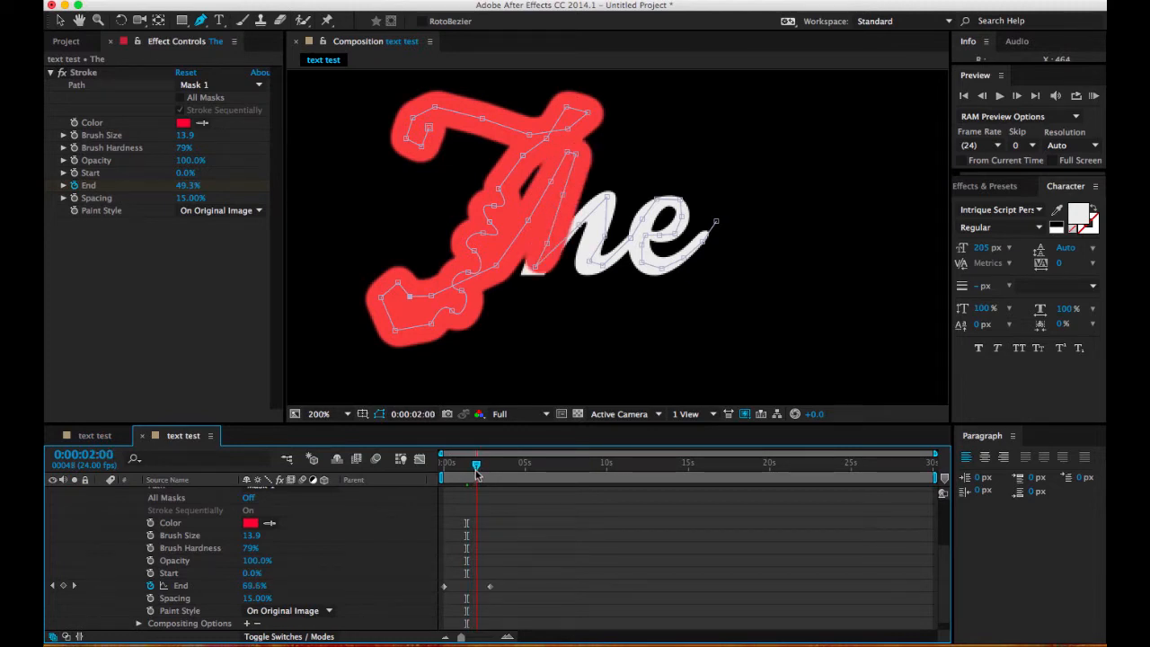
pyautogui.click(219, 212)
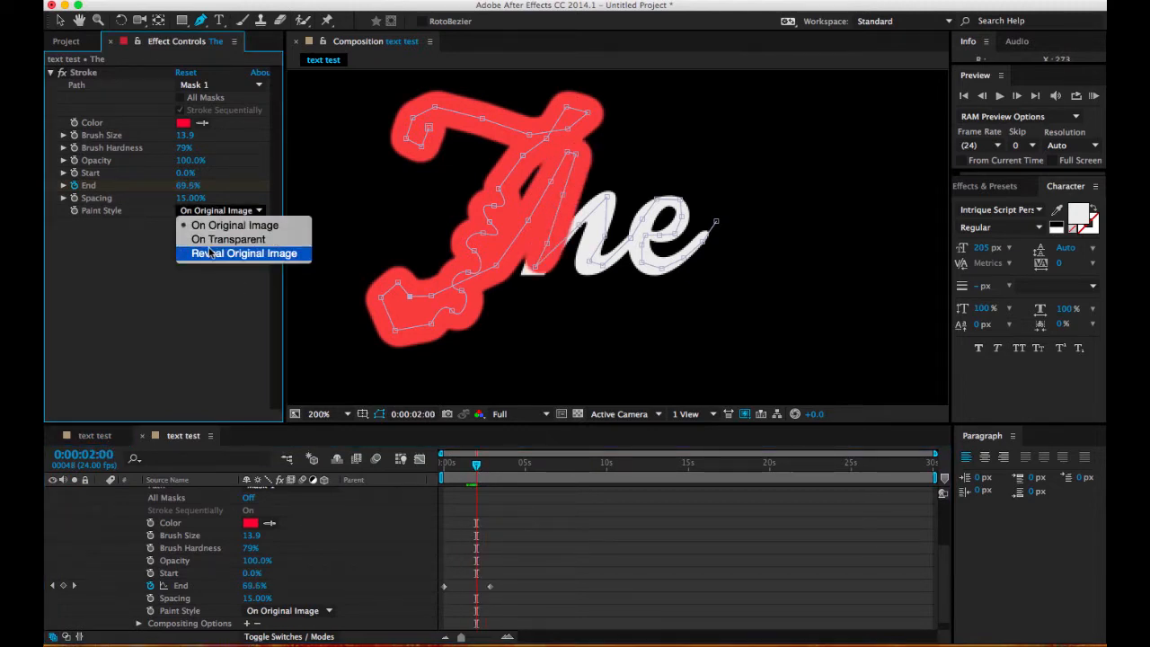
pyautogui.click(209, 254)
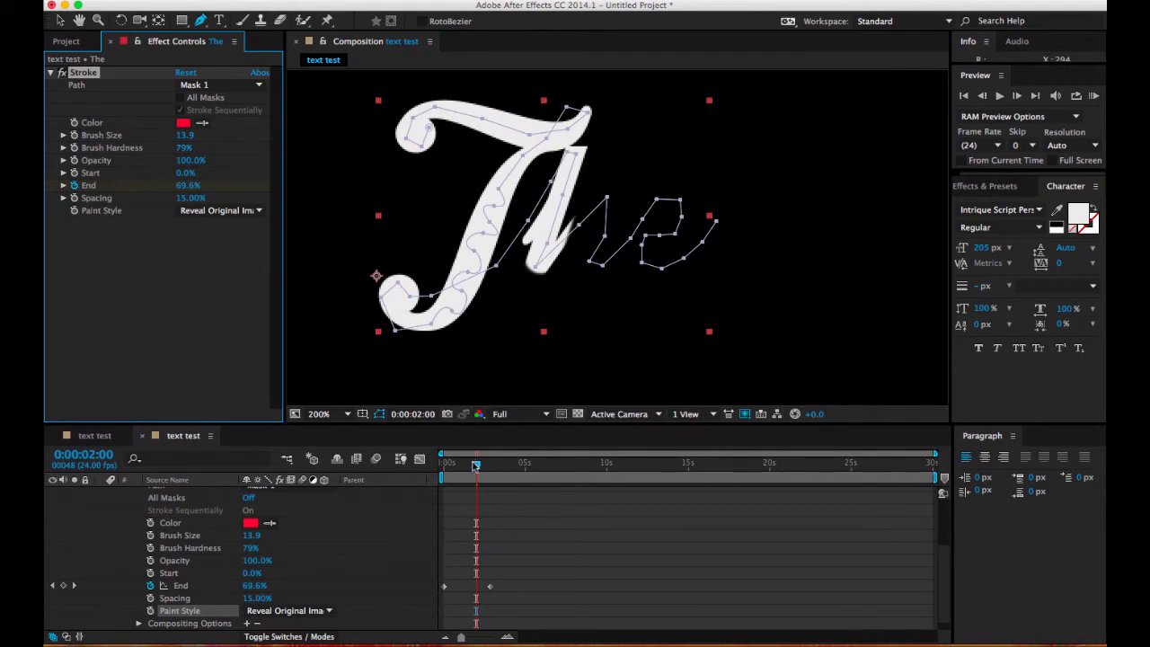
# Step: Shift the mask vertices along the h's first stem slightly outward, checking the reveal at 0:00:01:16, 0:00:01:22 and 0:00:02:00
pyautogui.moveTo(479, 468); pyautogui.dragTo(474, 468)
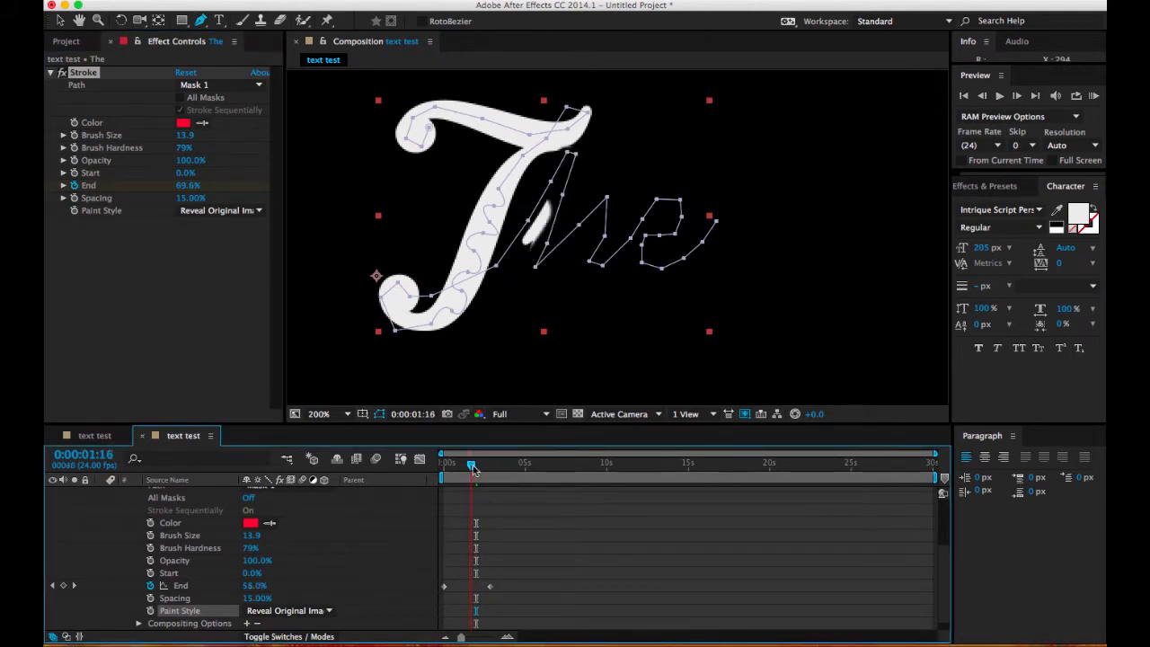
pyautogui.click(528, 223)
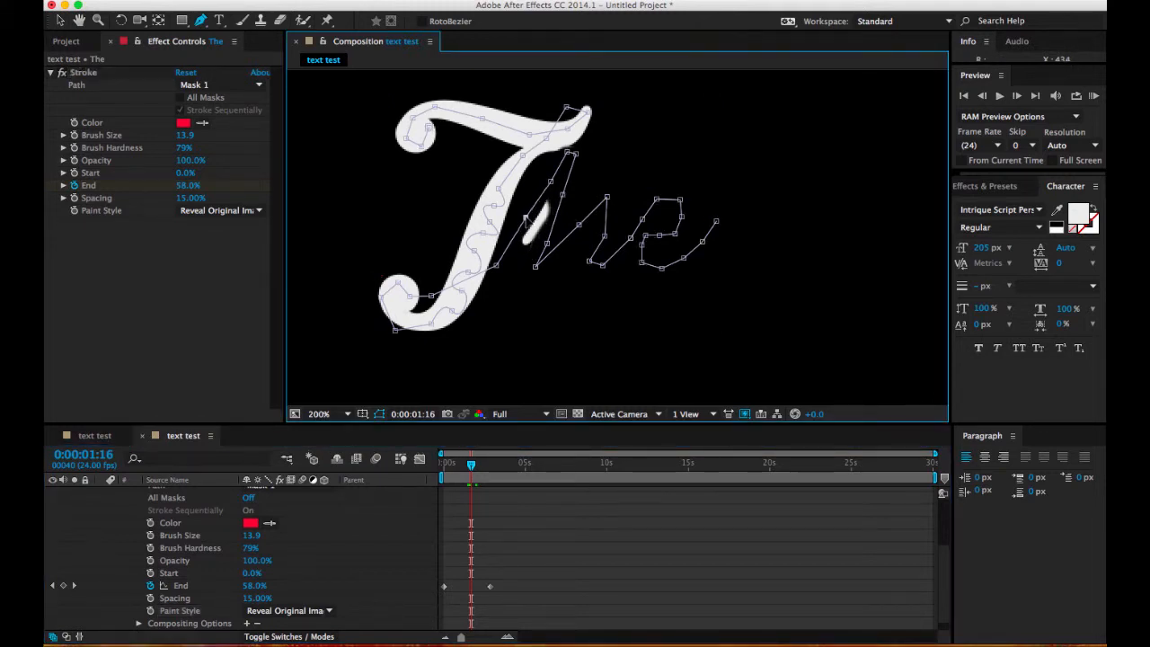
pyautogui.moveTo(471, 463); pyautogui.dragTo(475, 468)
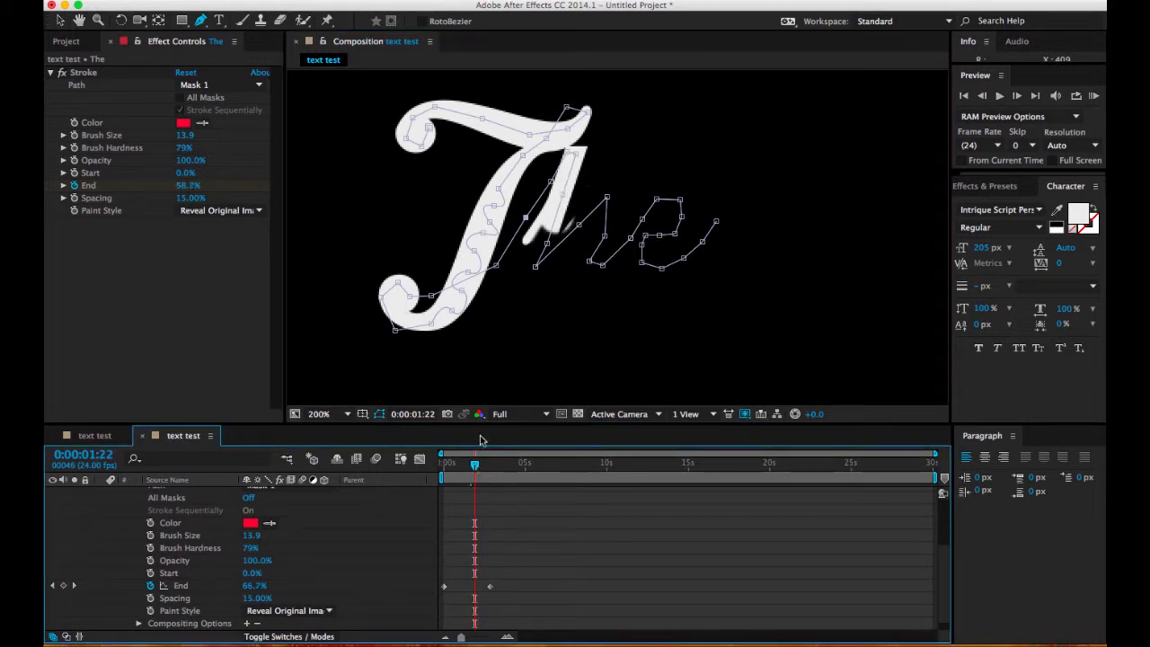
pyautogui.click(563, 198)
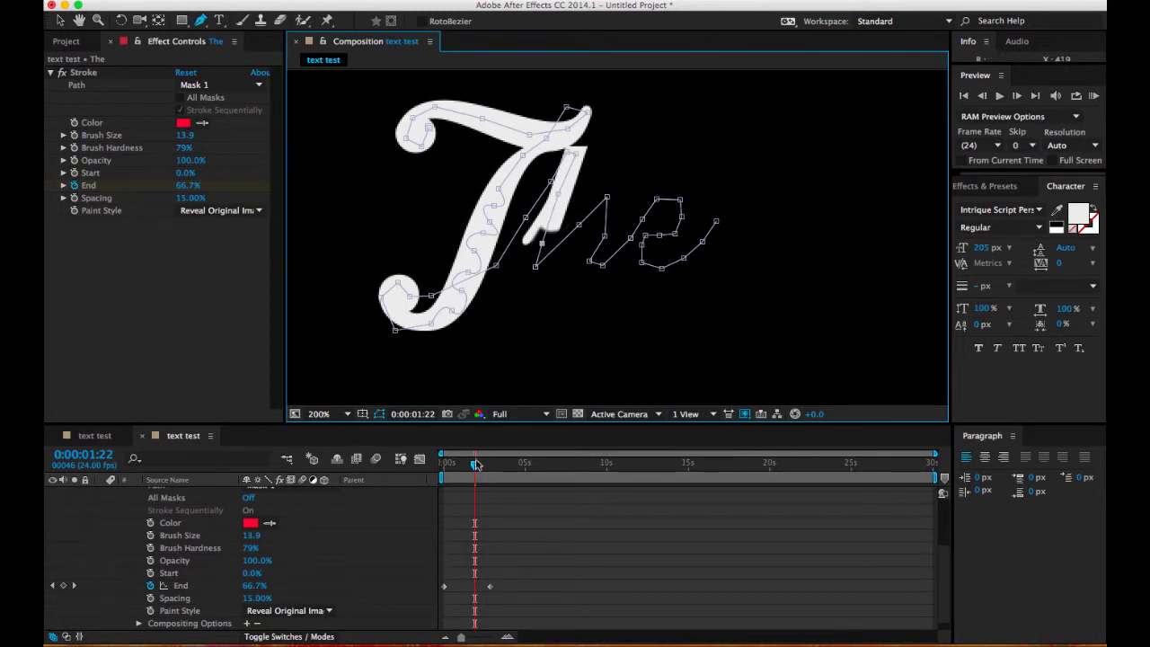
pyautogui.moveTo(476, 465); pyautogui.dragTo(479, 471)
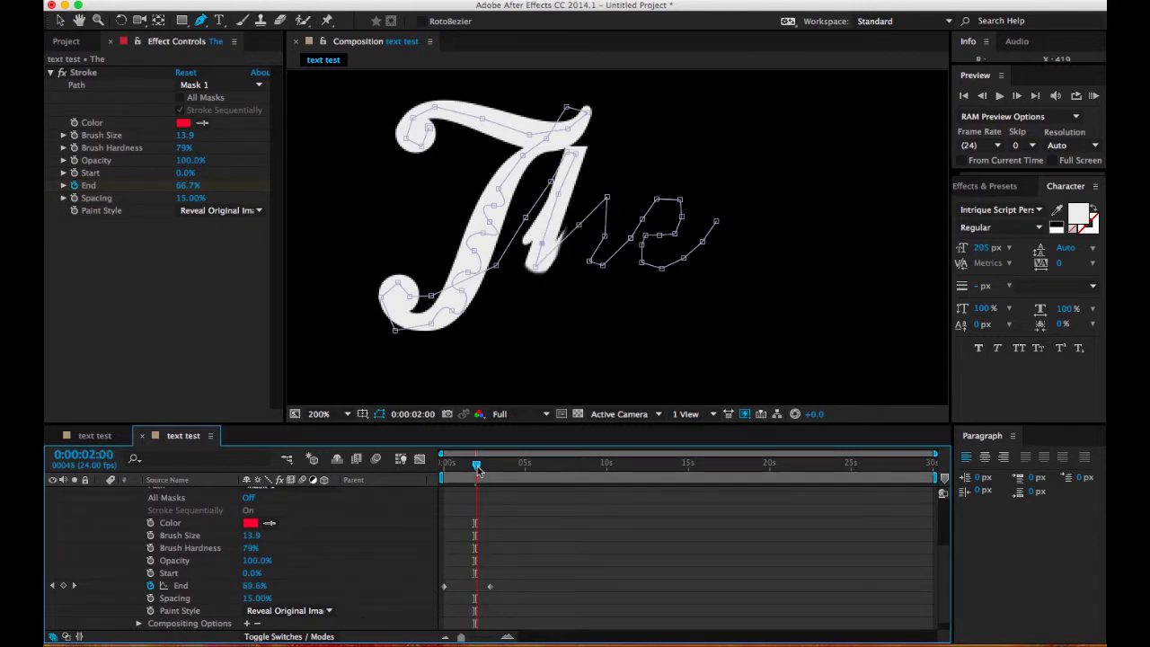
pyautogui.click(539, 248)
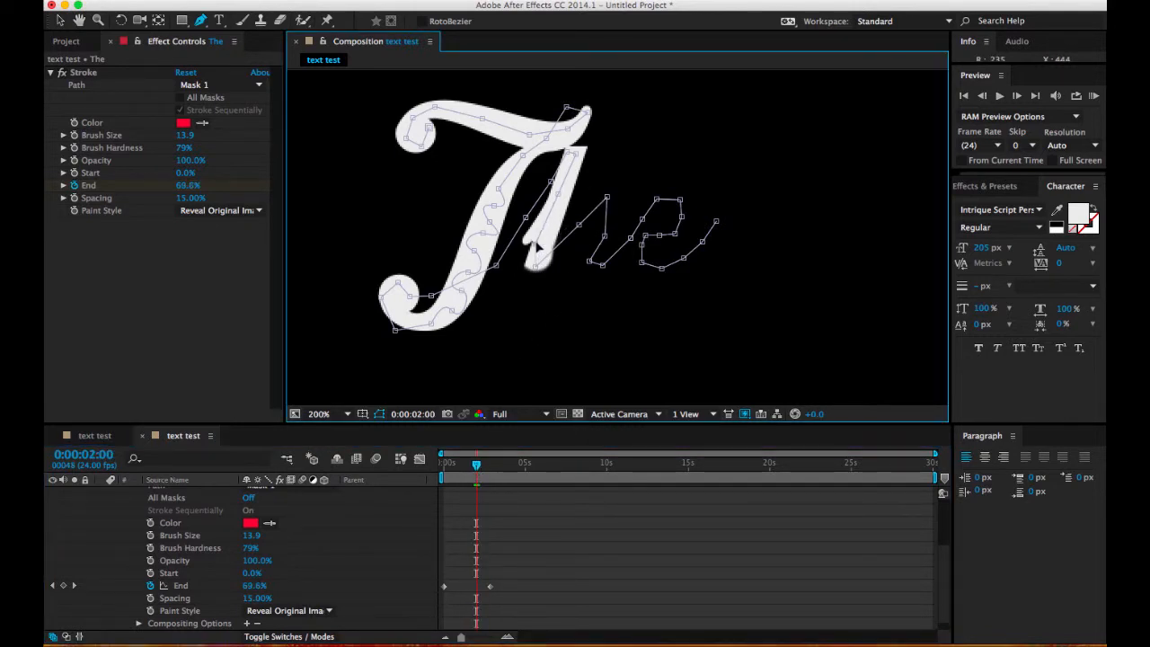
# Step: At 0:00:02:13, move the mask vertex joining the h and e up toward the h, and check the reveal through 0:00:03:04
pyautogui.moveTo(477, 467); pyautogui.dragTo(484, 467)
pyautogui.moveTo(631, 238)
pyautogui.mouseDown()
pyautogui.moveTo(625, 221)
pyautogui.moveTo(648, 205)
pyautogui.moveTo(622, 226)
pyautogui.mouseUp()
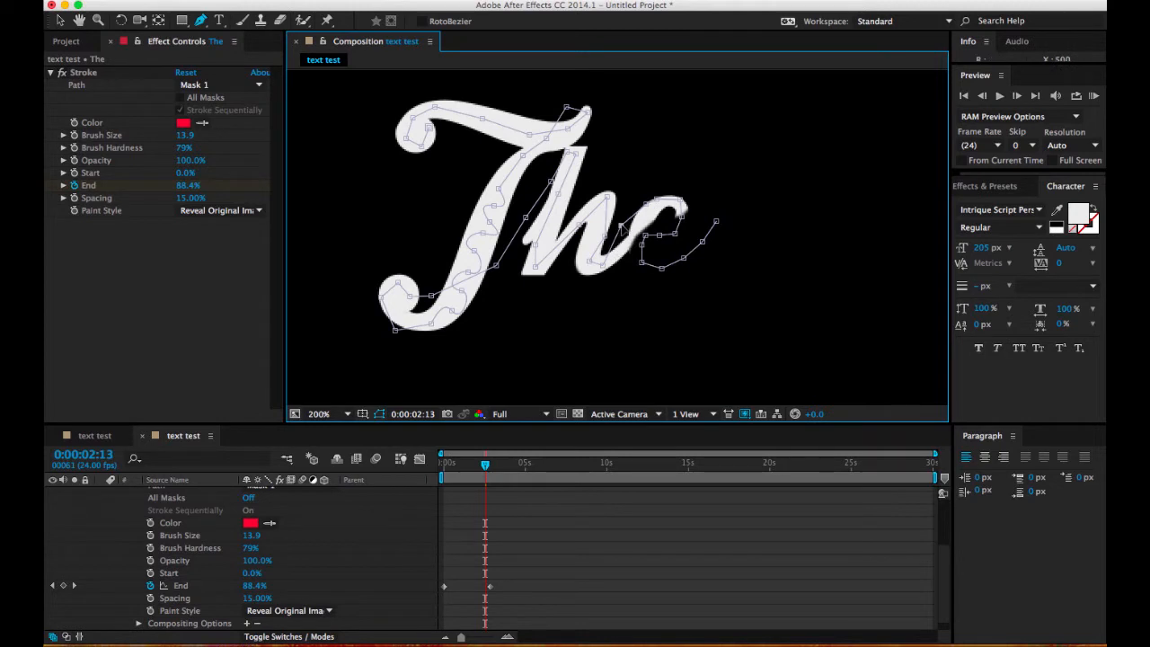
pyautogui.moveTo(485, 471); pyautogui.dragTo(495, 471)
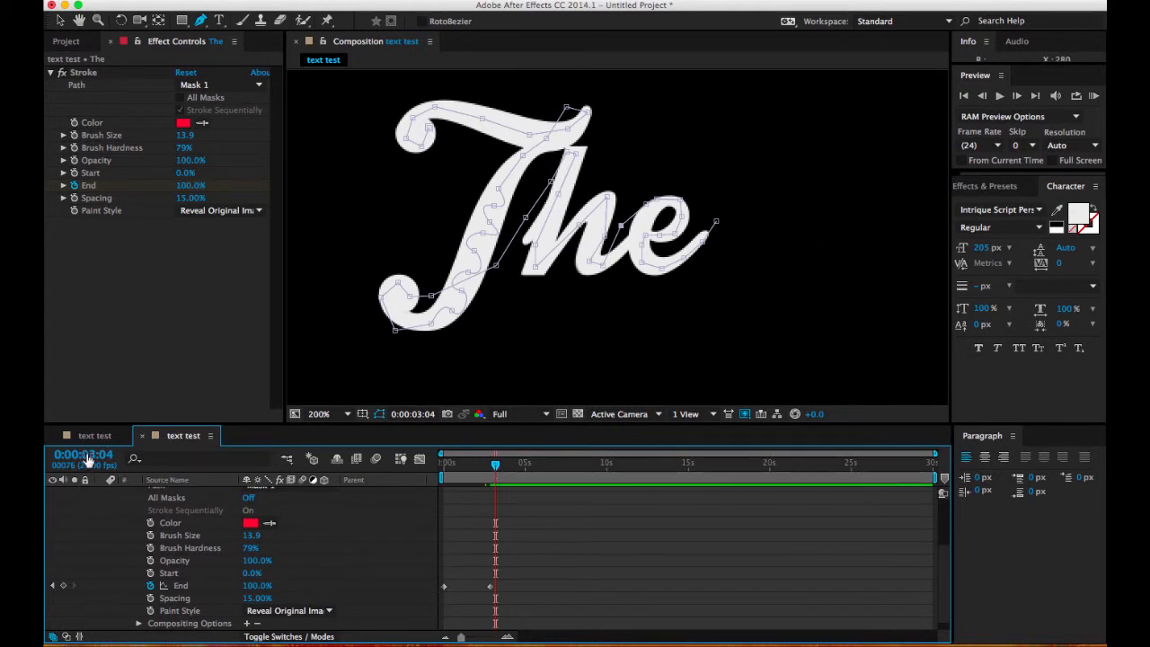
# Step: Collapse the "The" layer's properties and preview the write-on animation from the first frame
pyautogui.scroll(3, 108, 518)
pyautogui.click(100, 506)
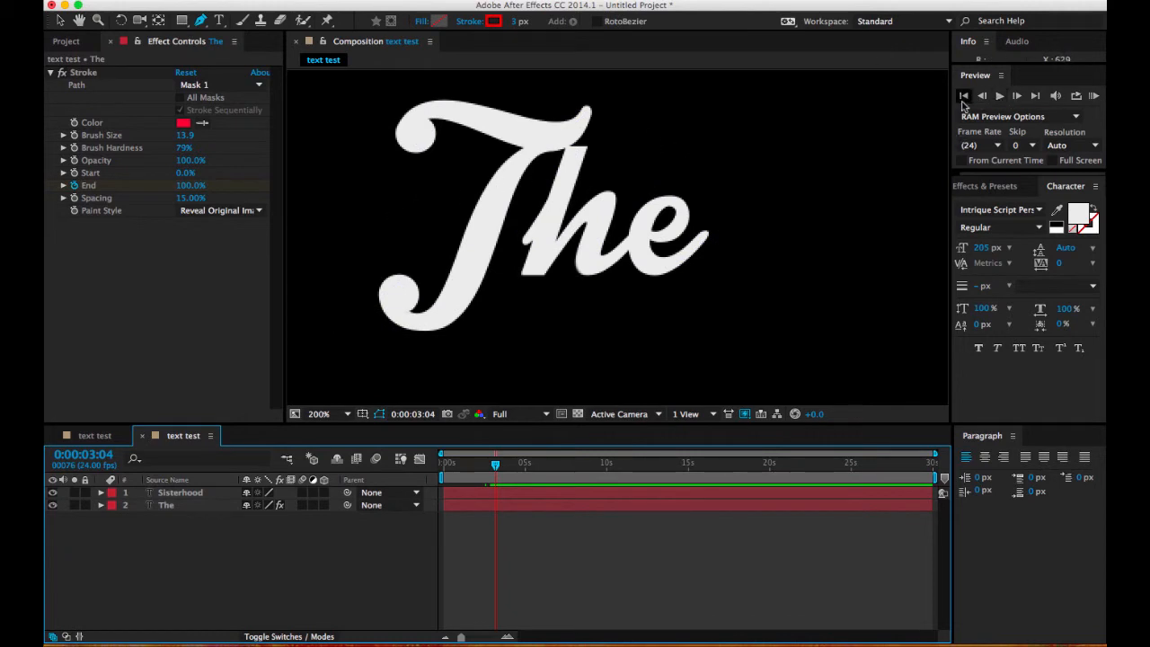
pyautogui.click(963, 95)
pyautogui.click(1094, 96)
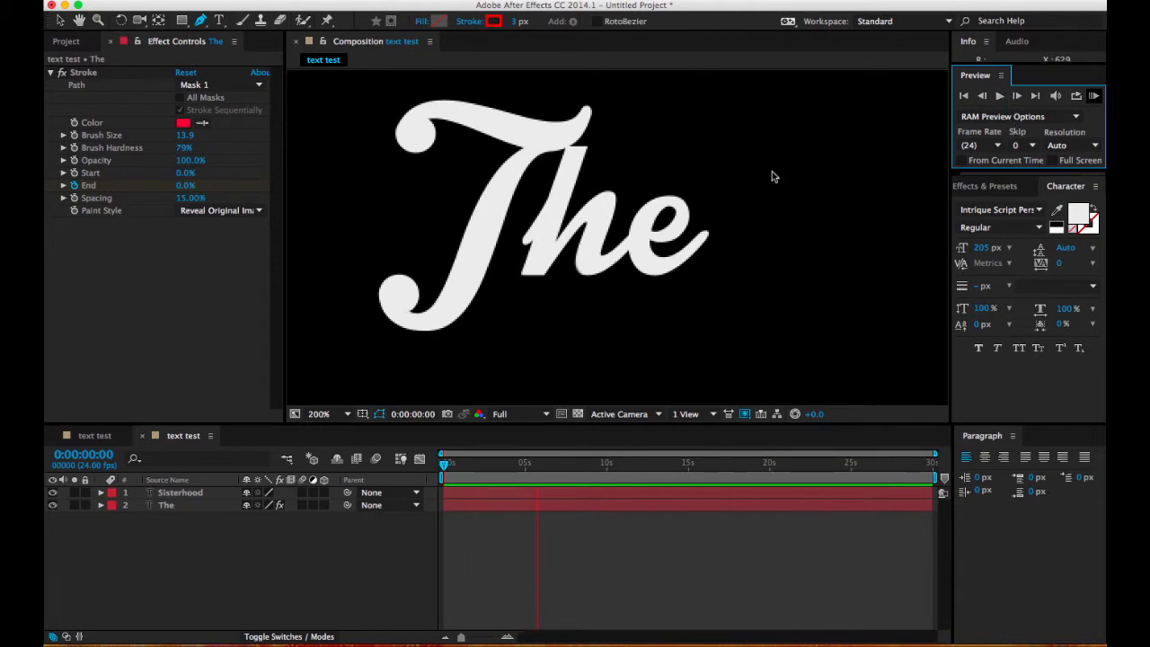
pyautogui.click(156, 581)
pyautogui.press('space')
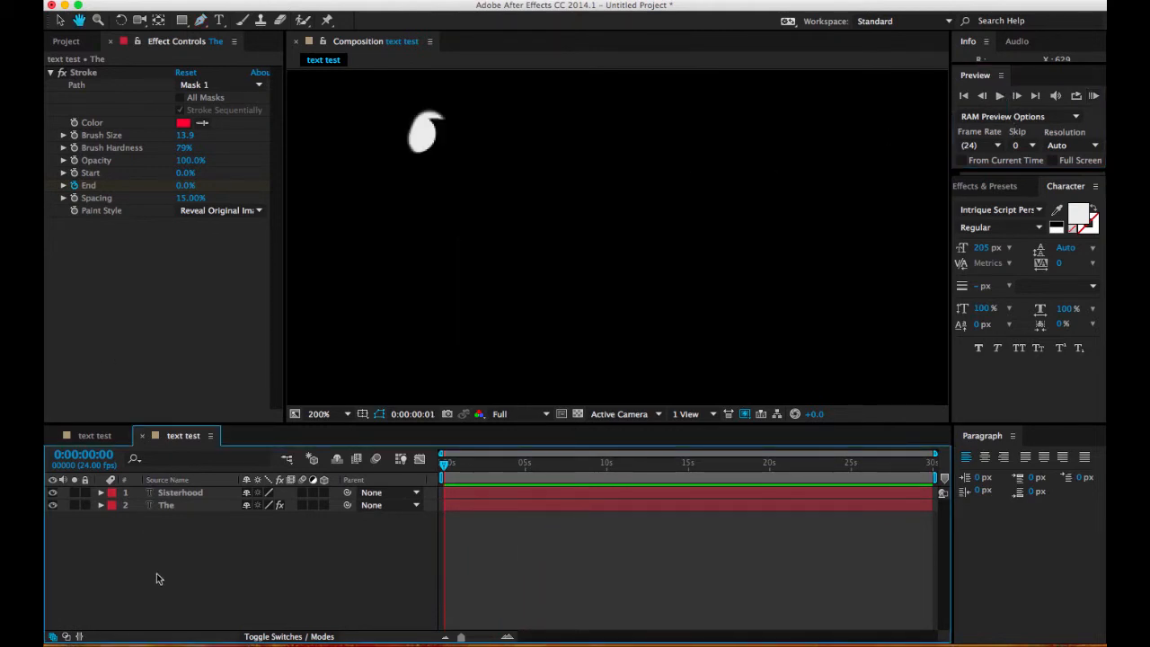
# Step: Select the Sisterhood layer, show it at 50% magnification, and look up the Stroke effect among the Generate effects without applying it
pyautogui.click(171, 493)
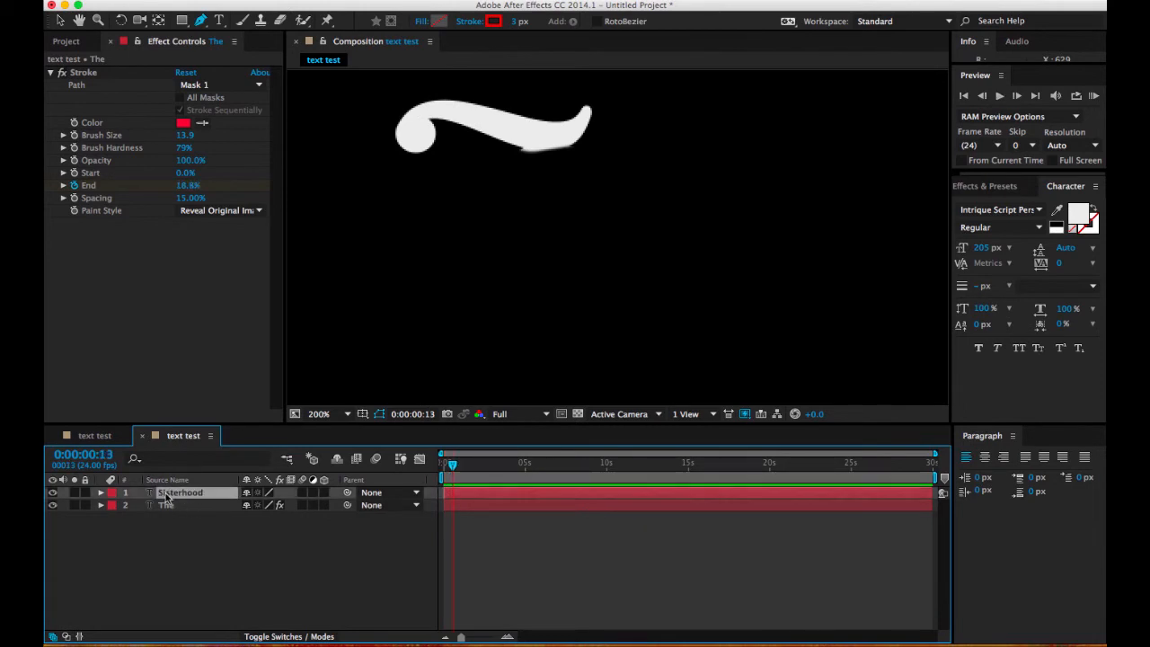
pyautogui.press(',')
pyautogui.press(',')
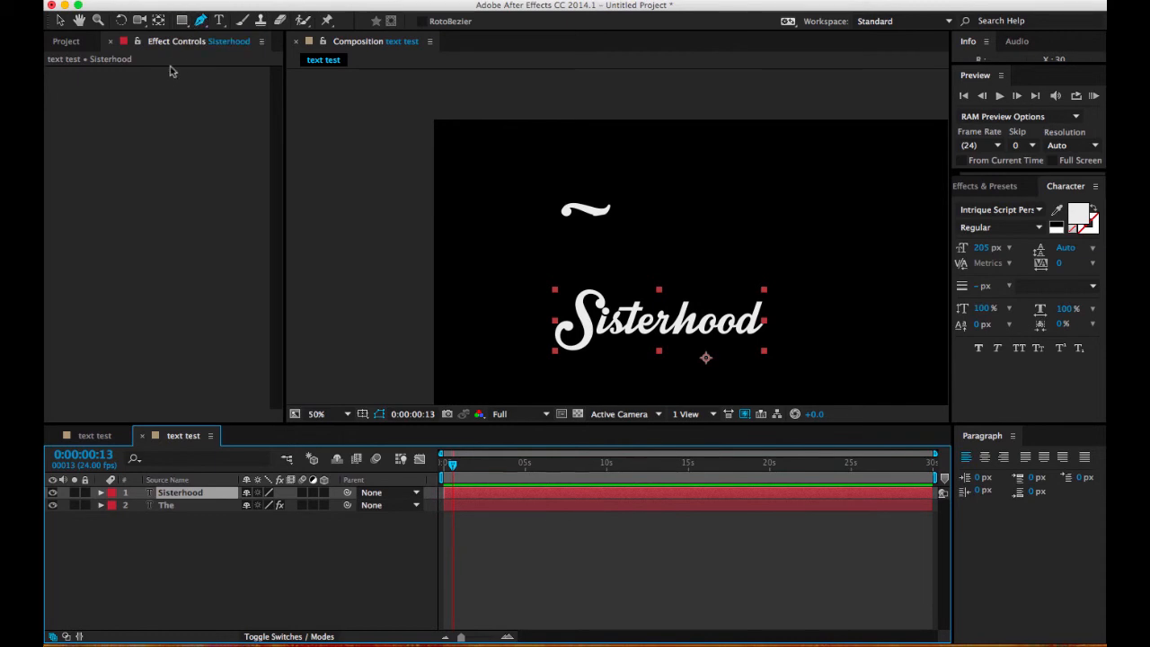
pyautogui.click(350, 1)
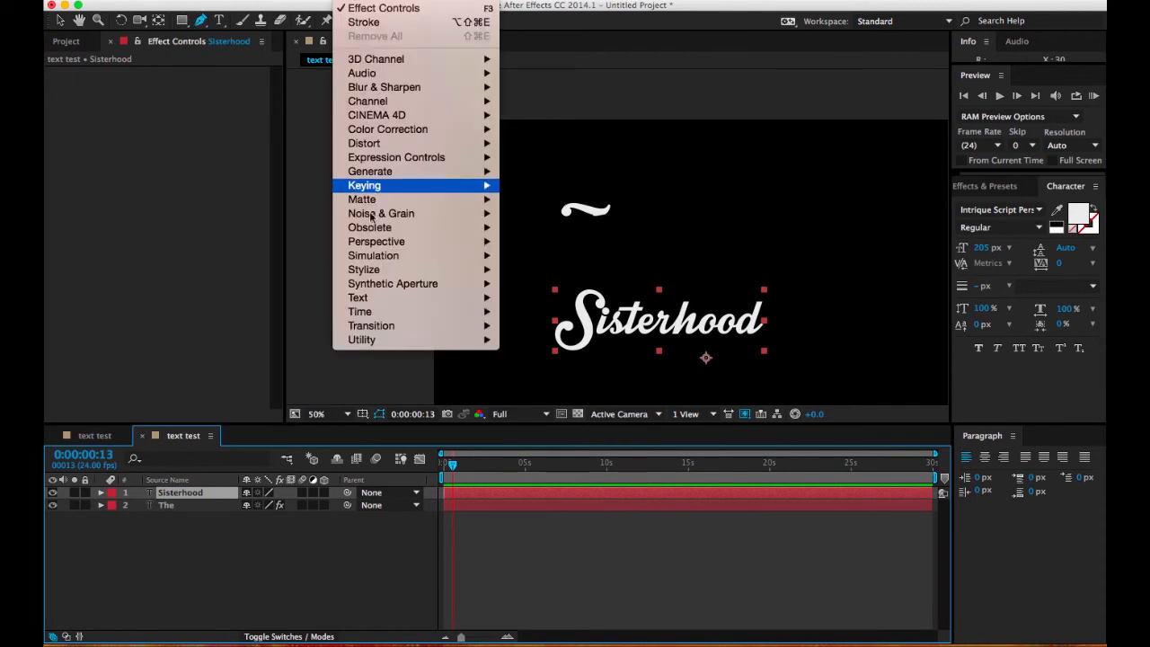
pyautogui.moveTo(494, 170)
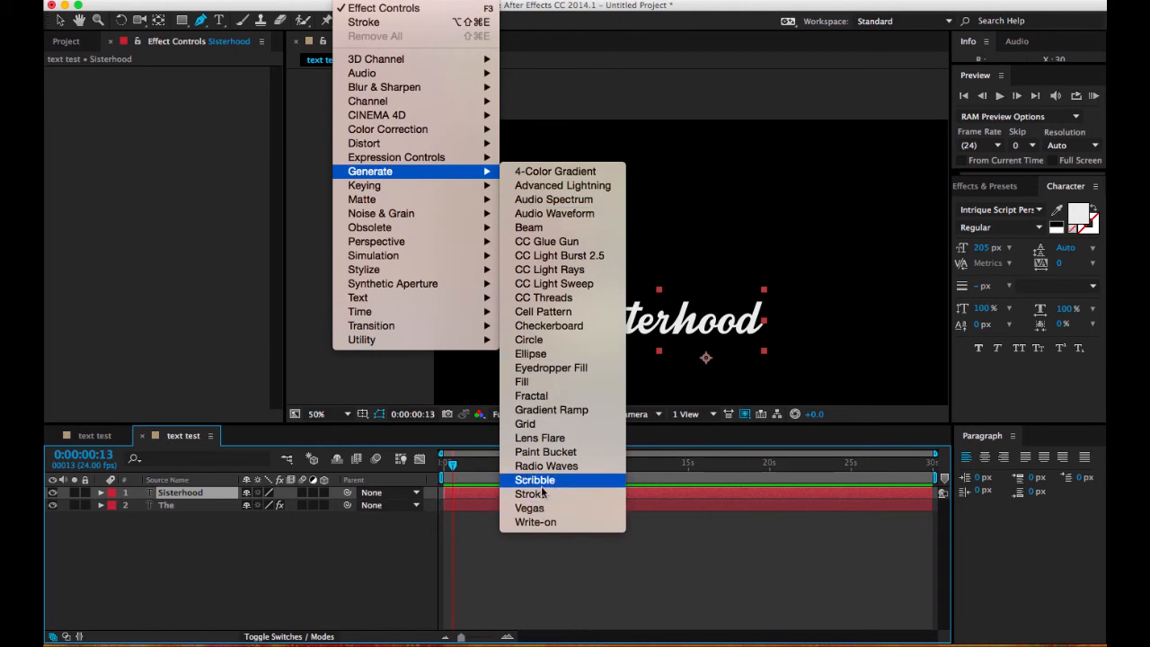
pyautogui.click(105, 224)
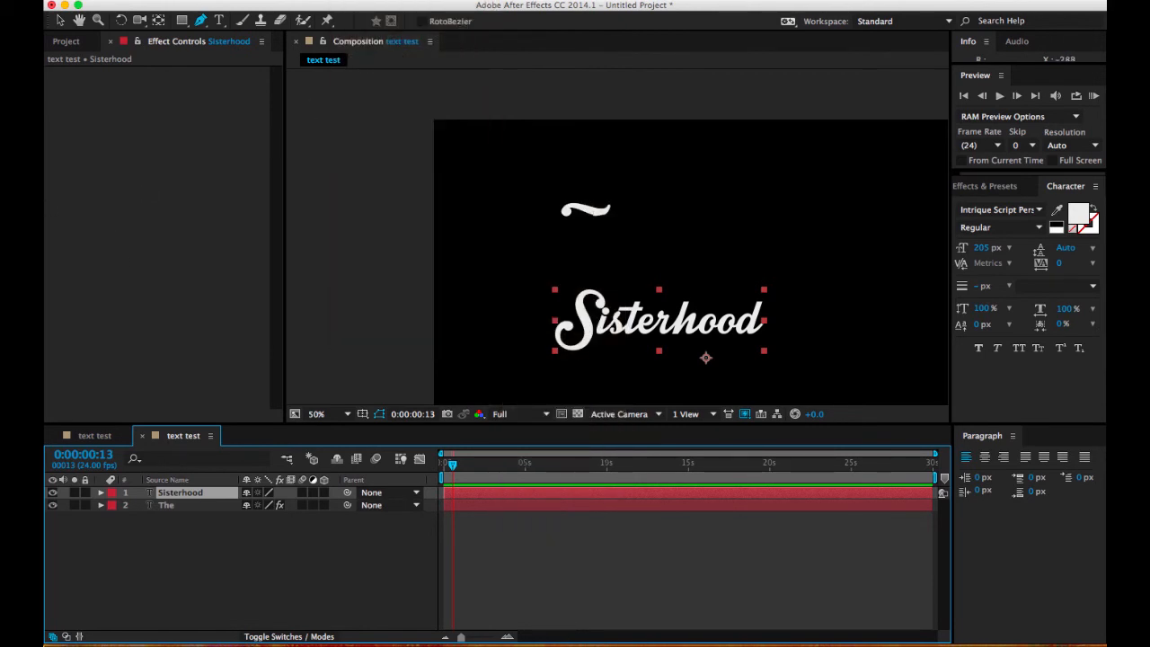
pyautogui.click(633, 2)
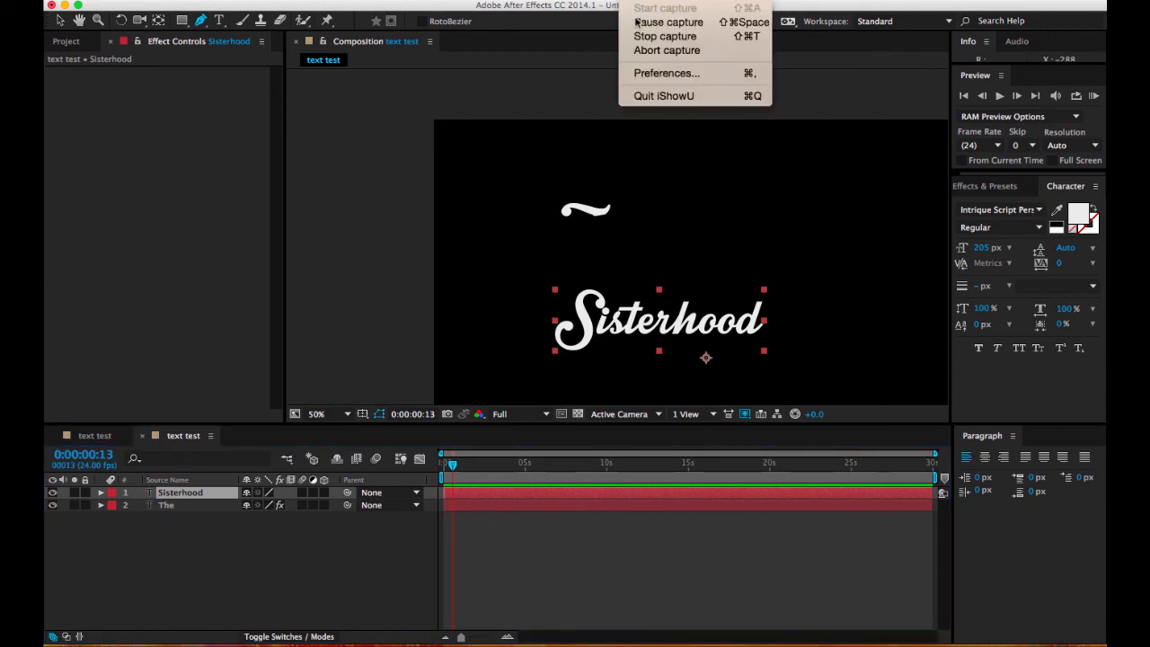